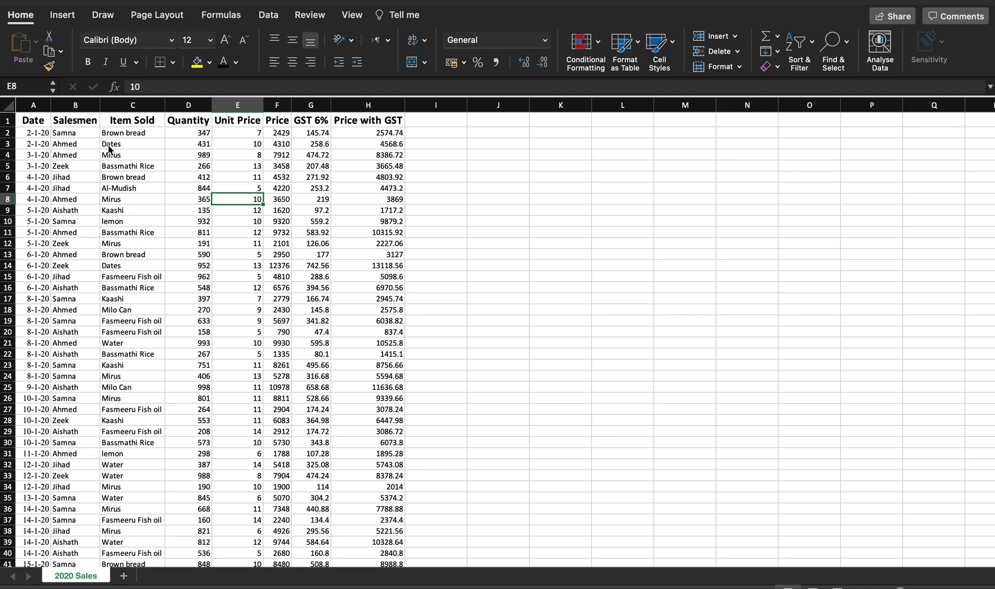
- Review the column headers and look through the records of the 2020 Sales sheet
{"action": "left_click", "coordinate": [32, 120]}
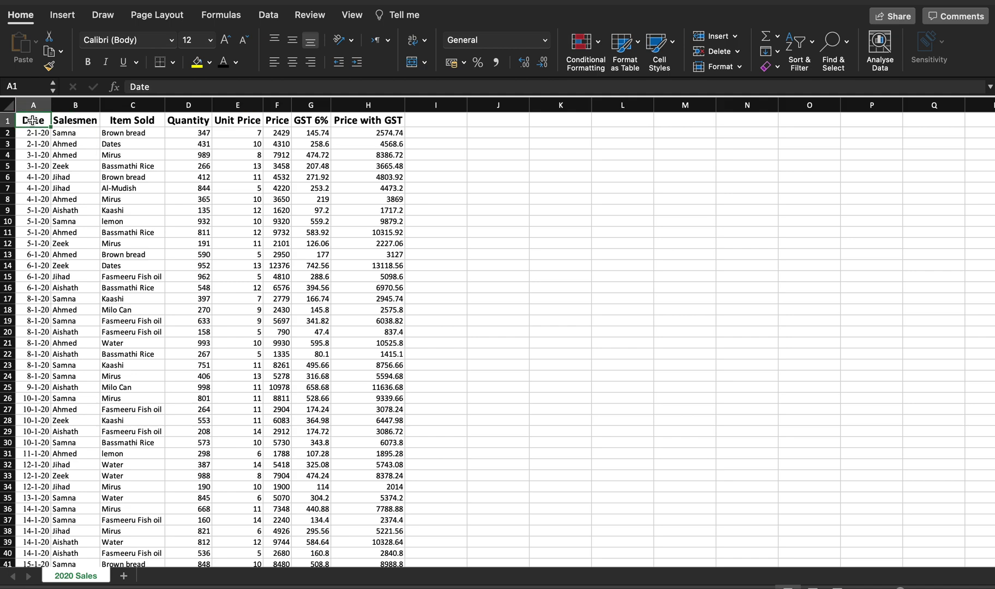
{"action": "left_click", "coordinate": [79, 121]}
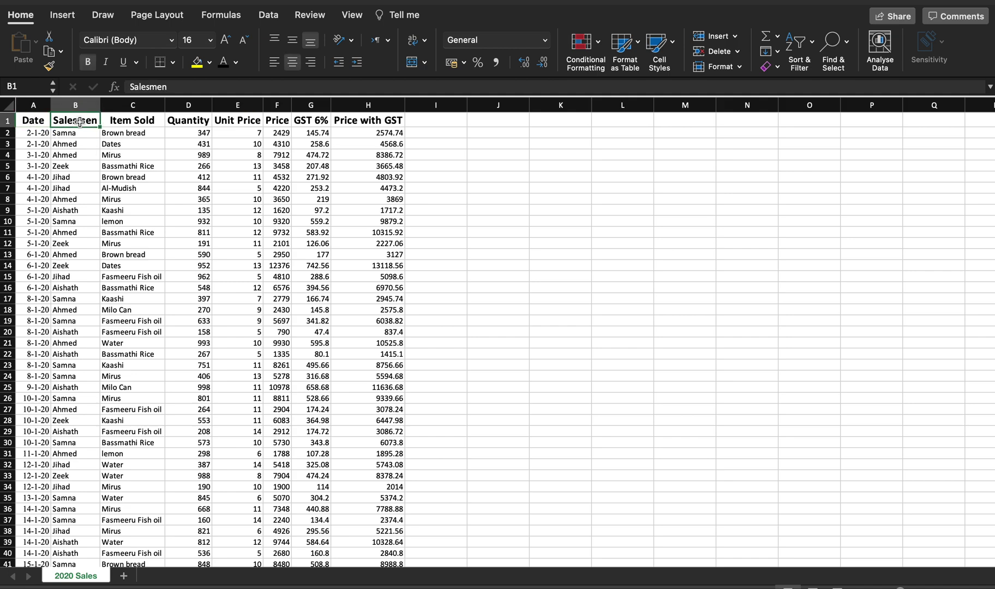
{"action": "left_click", "coordinate": [129, 122]}
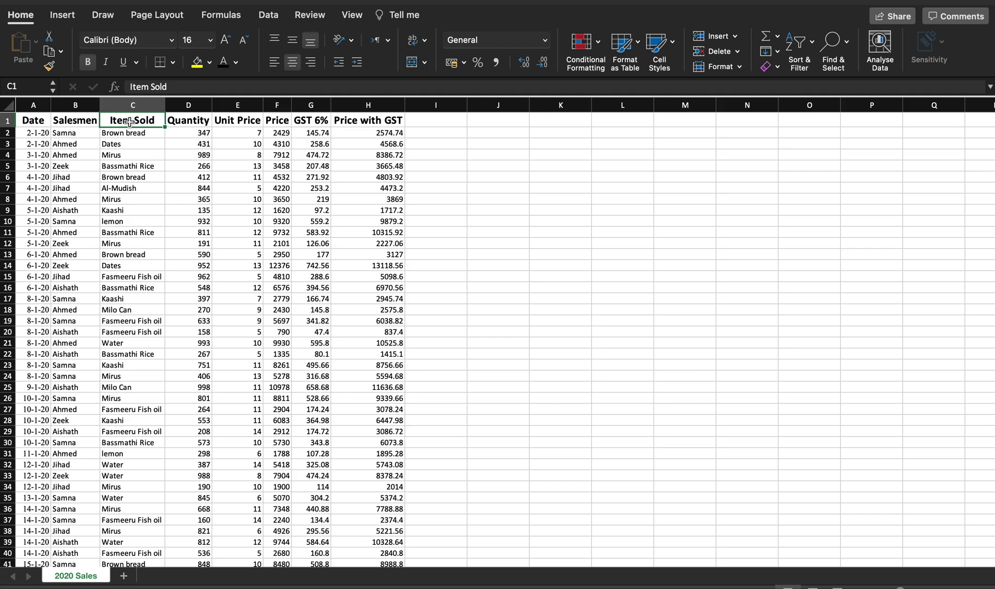
{"action": "left_click", "coordinate": [204, 121]}
{"action": "left_click", "coordinate": [235, 121]}
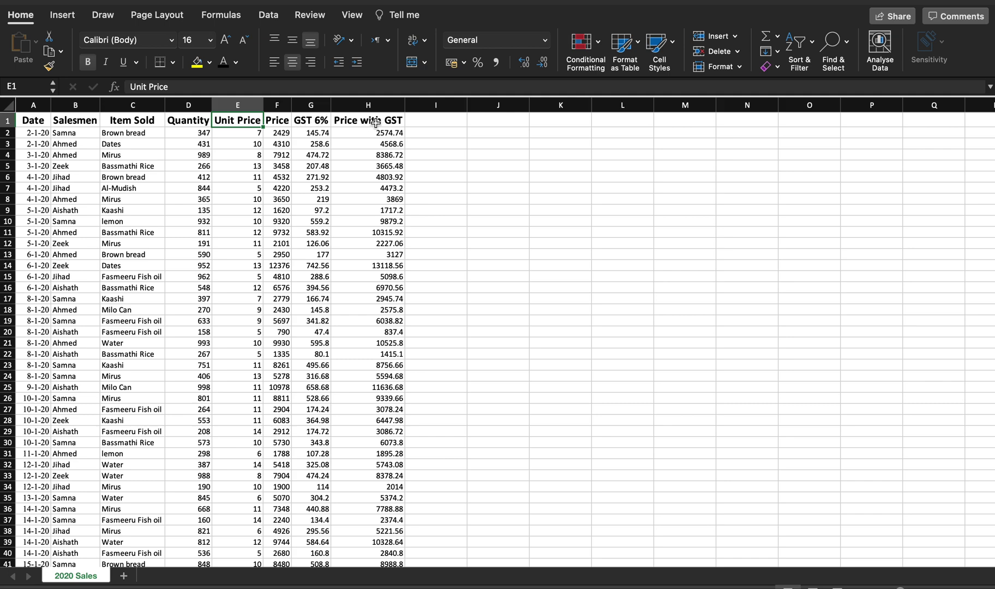
{"action": "left_click", "coordinate": [216, 180]}
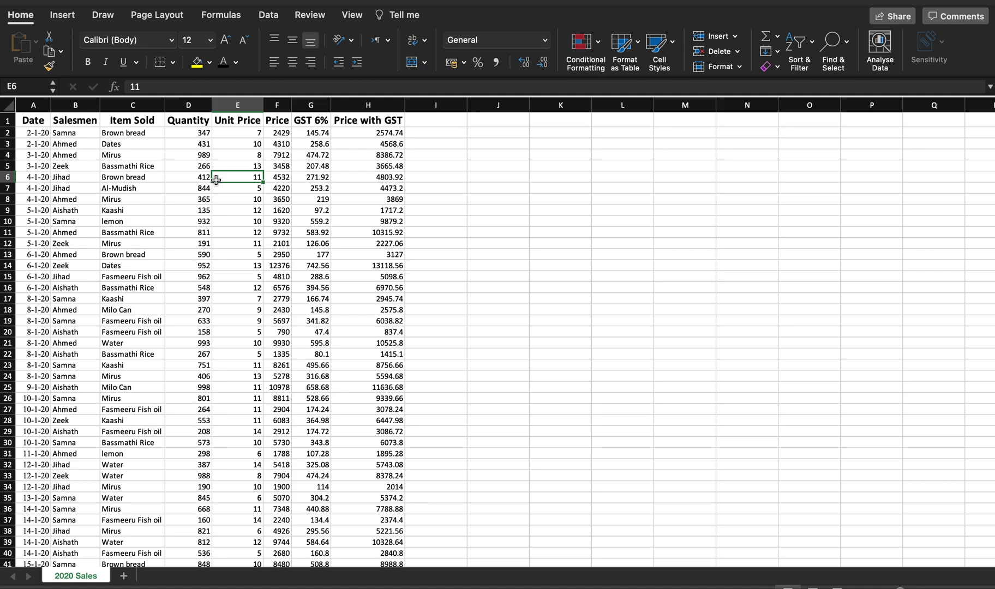
{"action": "left_click", "coordinate": [9, 120]}
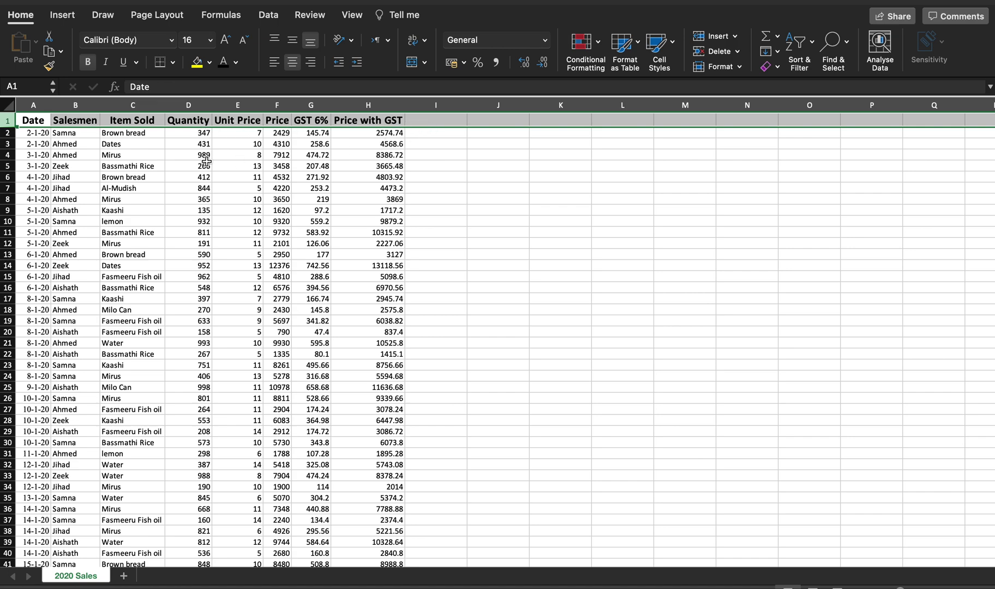
{"action": "left_click", "coordinate": [154, 181]}
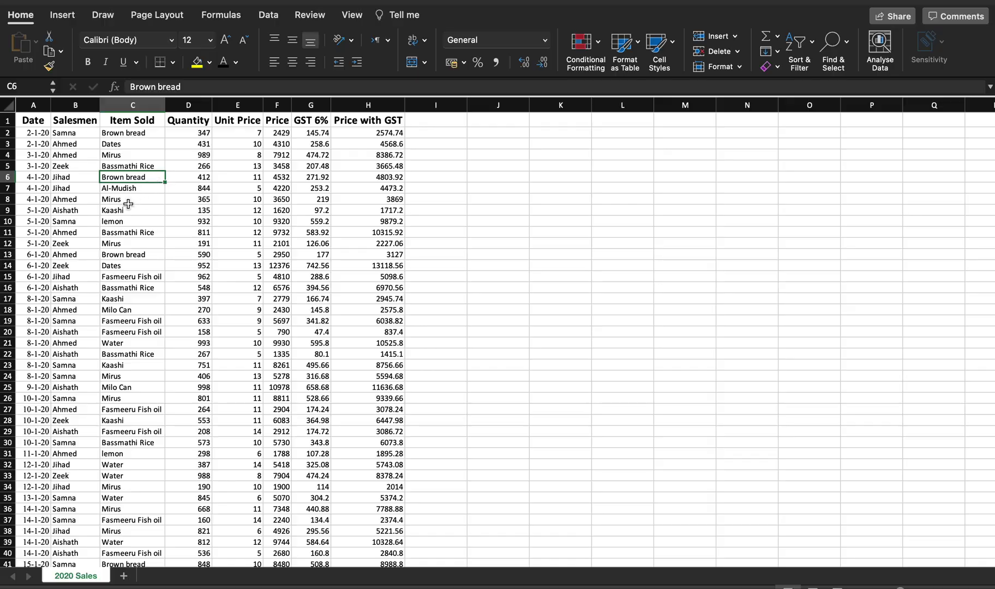
{"action": "scroll", "coordinate": [211, 323], "scroll_direction": "down", "scroll_amount": 1}
{"action": "scroll", "coordinate": [211, 323], "scroll_direction": "down", "scroll_amount": 20}
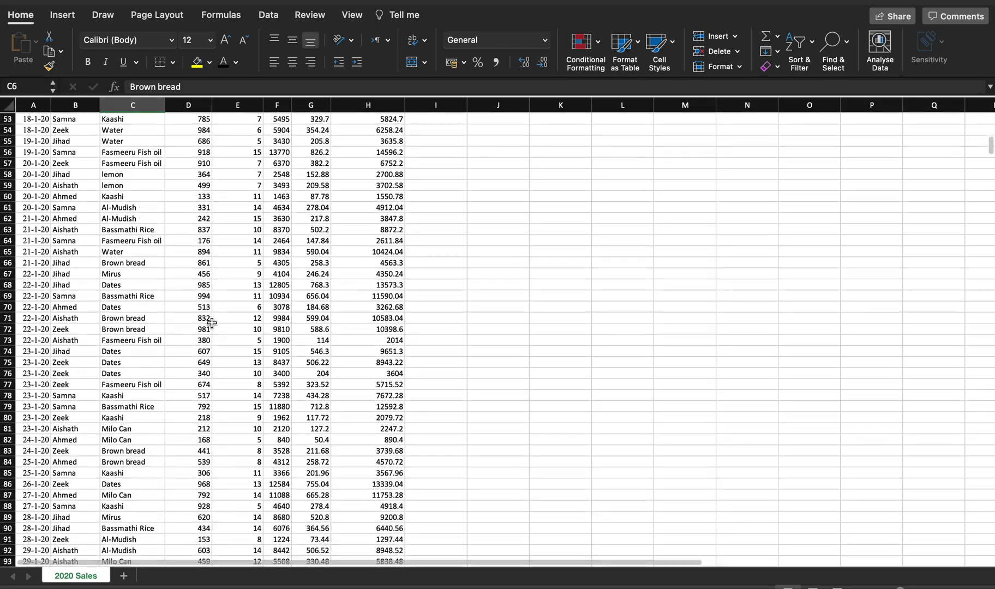
{"action": "scroll", "coordinate": [211, 323], "scroll_direction": "down", "scroll_amount": 20}
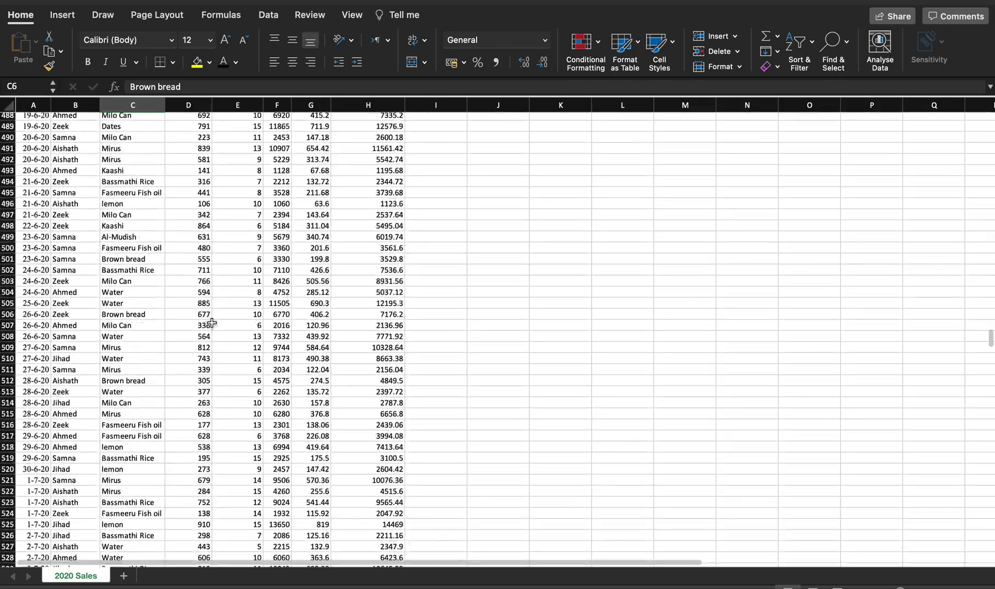
{"action": "scroll", "coordinate": [211, 323], "scroll_direction": "up", "scroll_amount": 20}
{"action": "scroll", "coordinate": [211, 323], "scroll_direction": "up", "scroll_amount": 20}
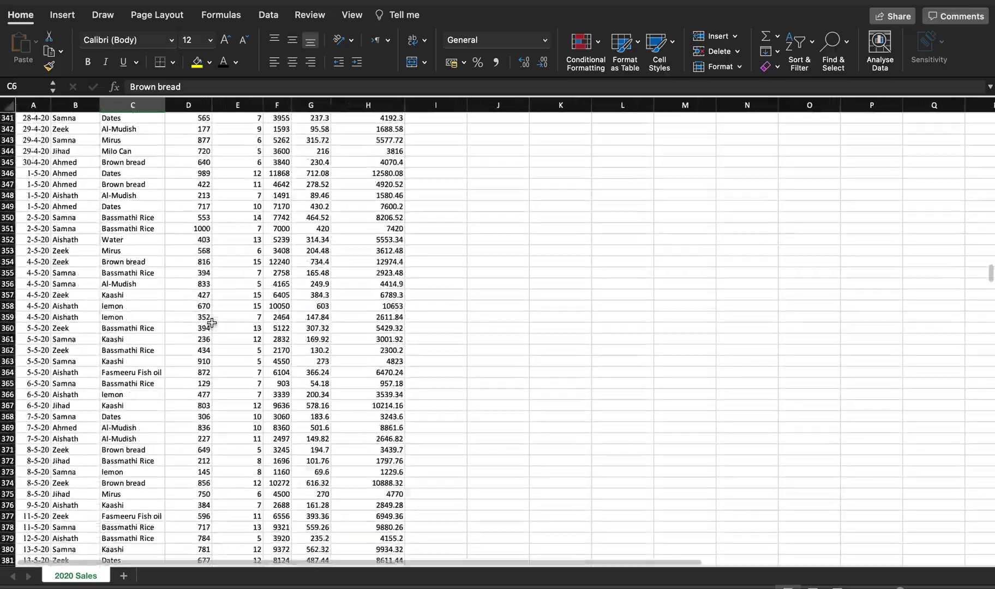
{"action": "scroll", "coordinate": [211, 323], "scroll_direction": "up", "scroll_amount": 20}
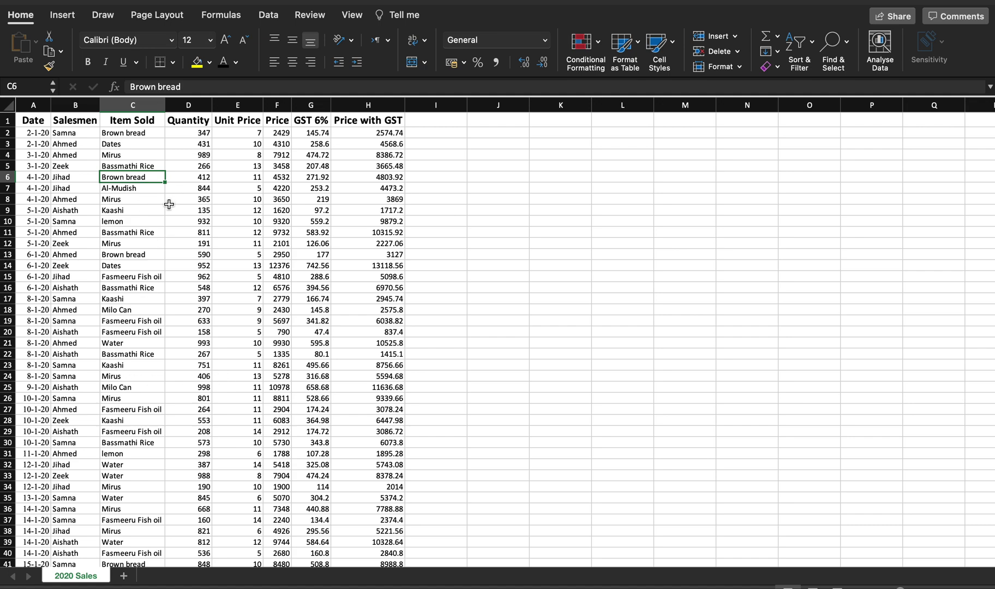
{"action": "left_click", "coordinate": [260, 221]}
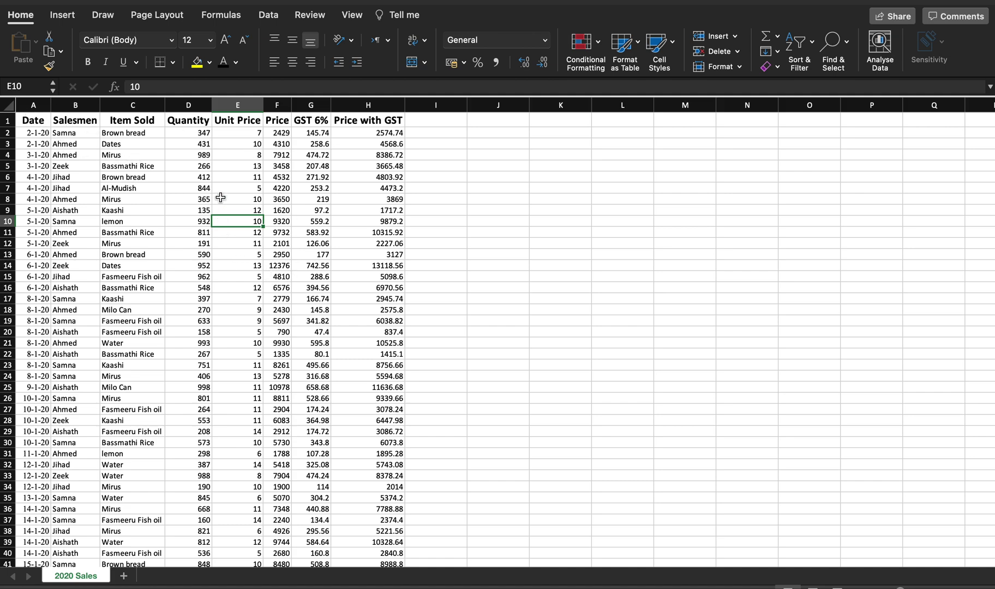
{"action": "left_click", "coordinate": [145, 187]}
{"action": "left_click", "coordinate": [222, 246]}
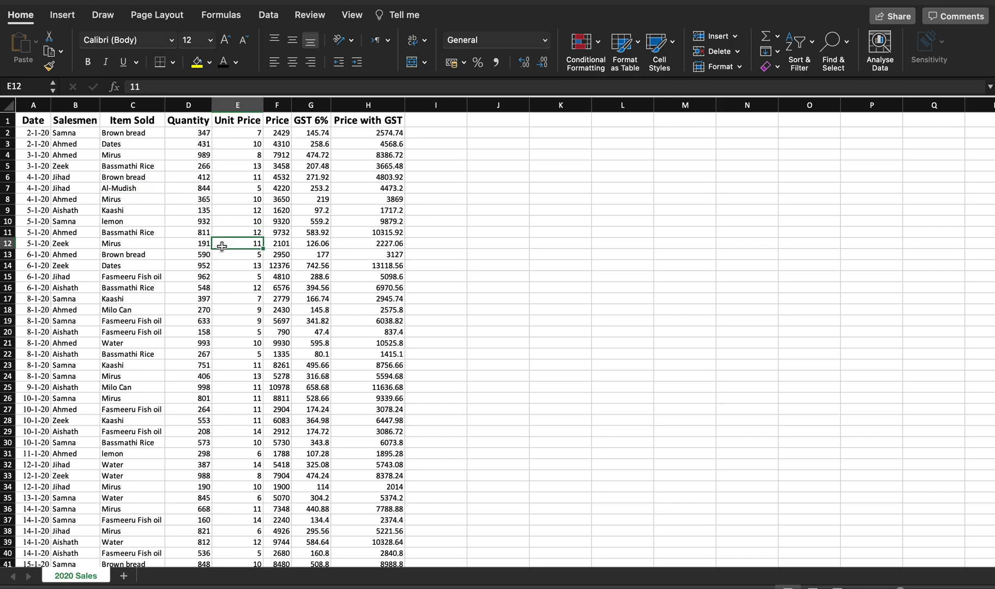
{"action": "left_click", "coordinate": [167, 186]}
{"action": "left_click", "coordinate": [131, 216]}
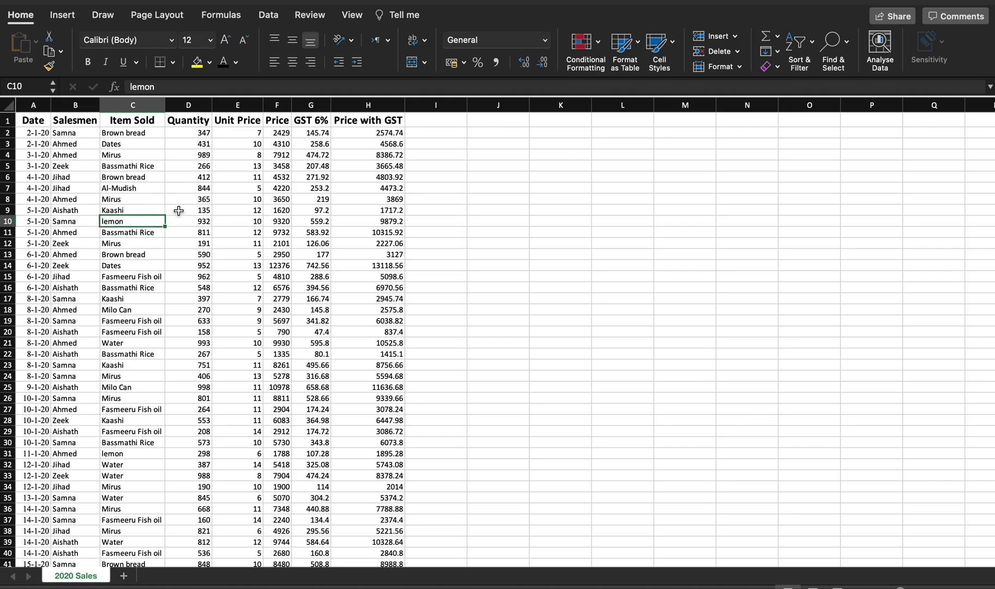
{"action": "left_click", "coordinate": [197, 217]}
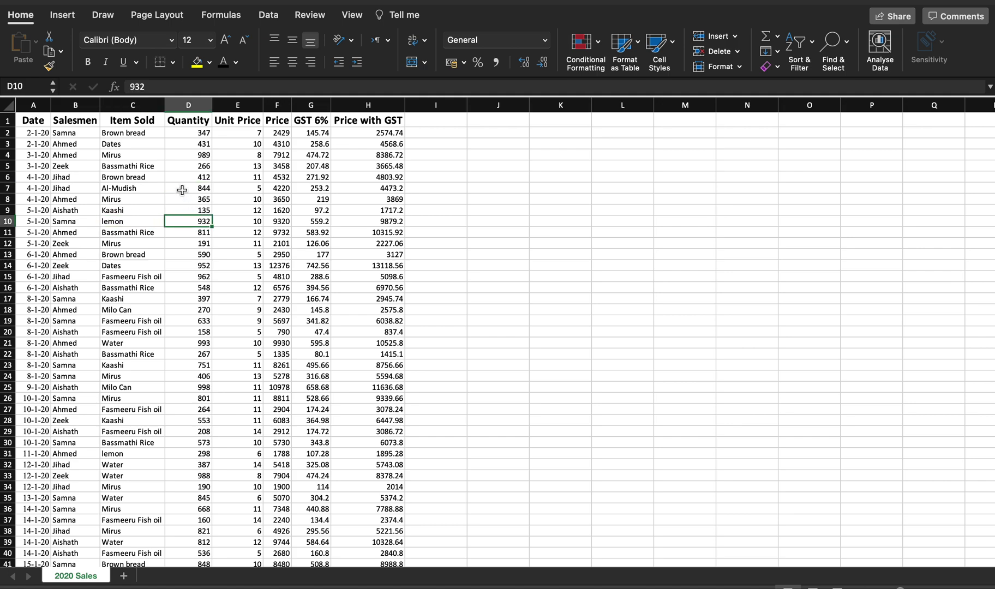
{"action": "left_click", "coordinate": [187, 166]}
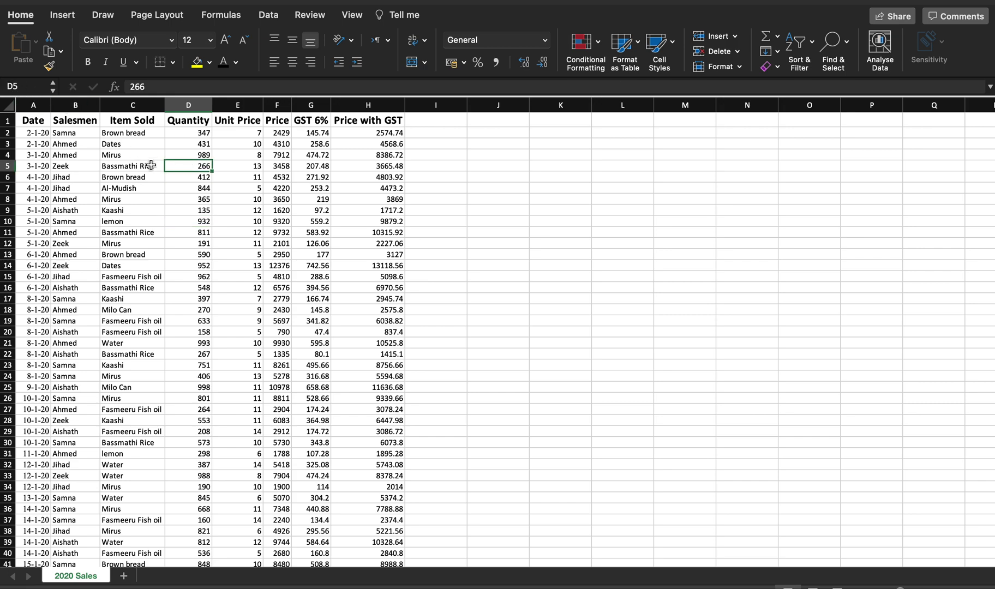
- Create a pivot table on a new worksheet from the sales data range A1:H1000
{"action": "left_click", "coordinate": [203, 201]}
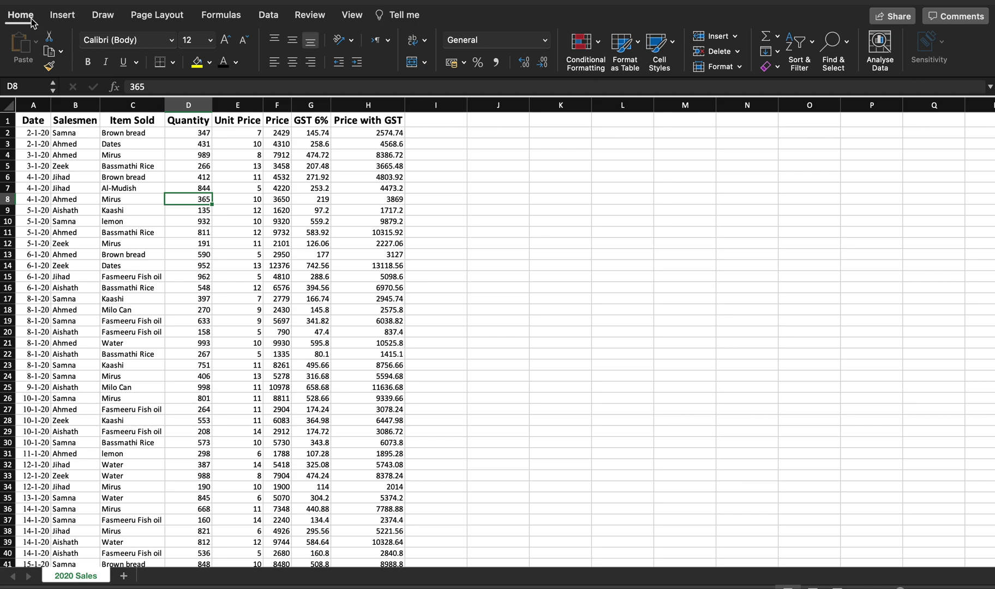
{"action": "left_click", "coordinate": [64, 17]}
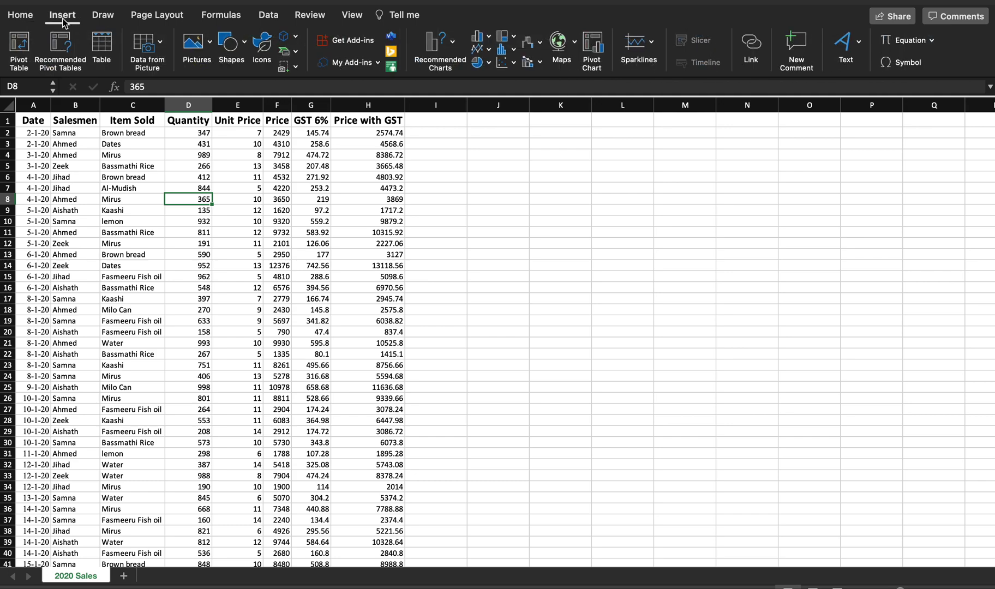
{"action": "left_click", "coordinate": [20, 50]}
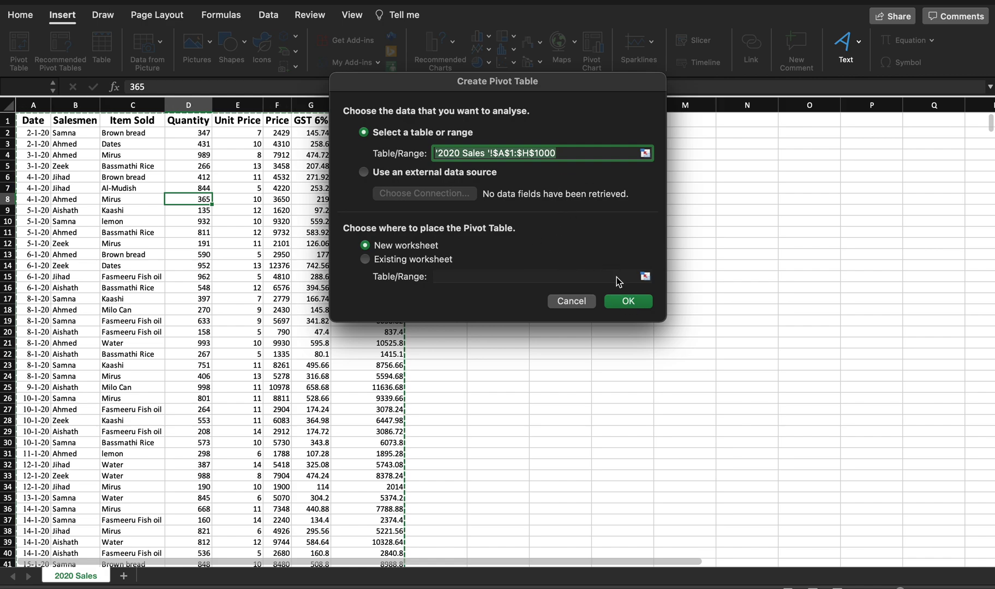
{"action": "left_click", "coordinate": [628, 302]}
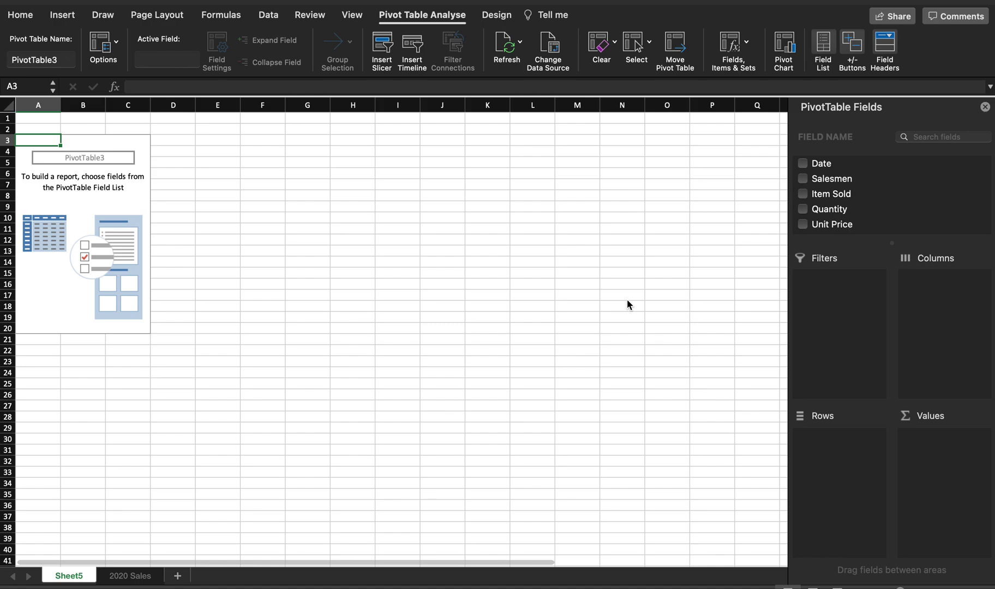
- Compare the Date, Salesmen and Item Sold headers of the 2020 Sales sheet with the pivot table's field list
{"action": "left_click", "coordinate": [126, 580]}
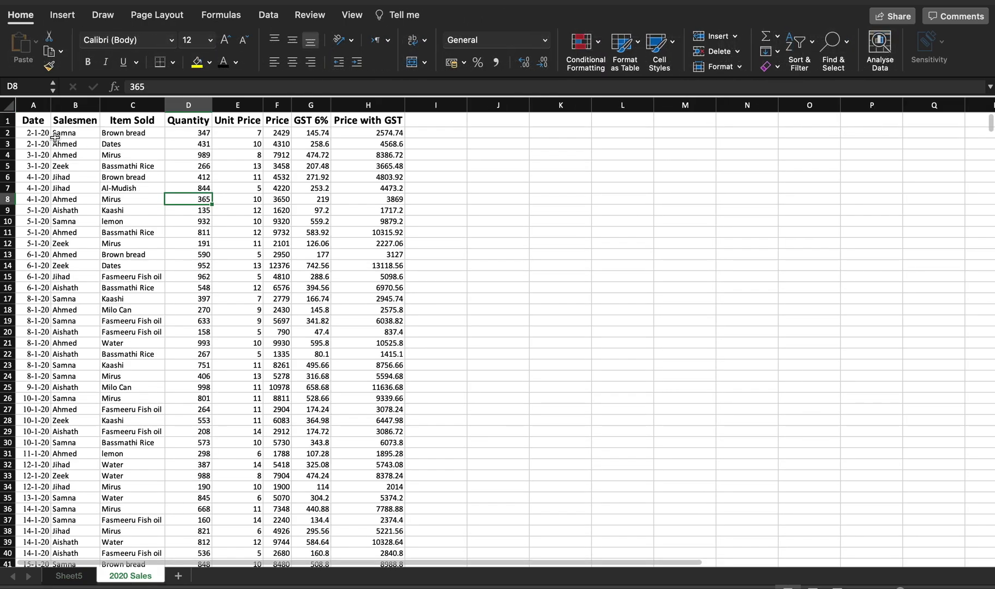
{"action": "left_click", "coordinate": [33, 120]}
{"action": "left_click", "coordinate": [75, 120]}
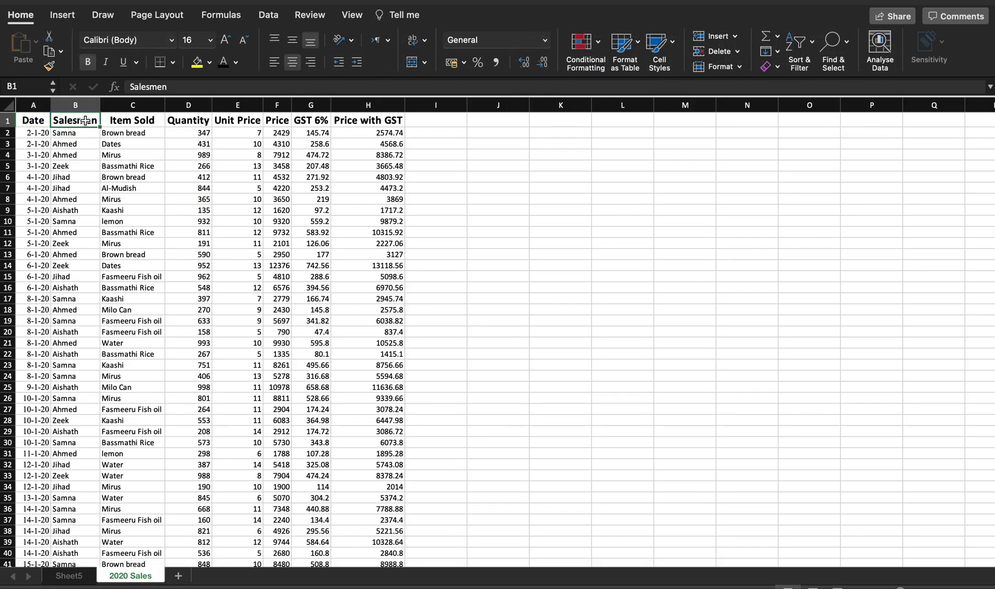
{"action": "left_click", "coordinate": [131, 120]}
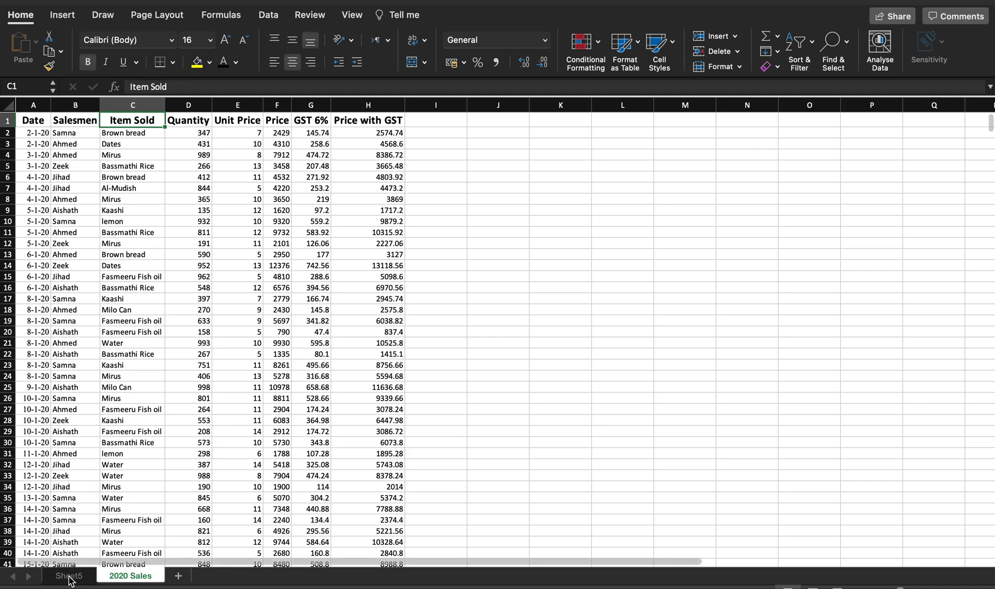
{"action": "left_click", "coordinate": [69, 577]}
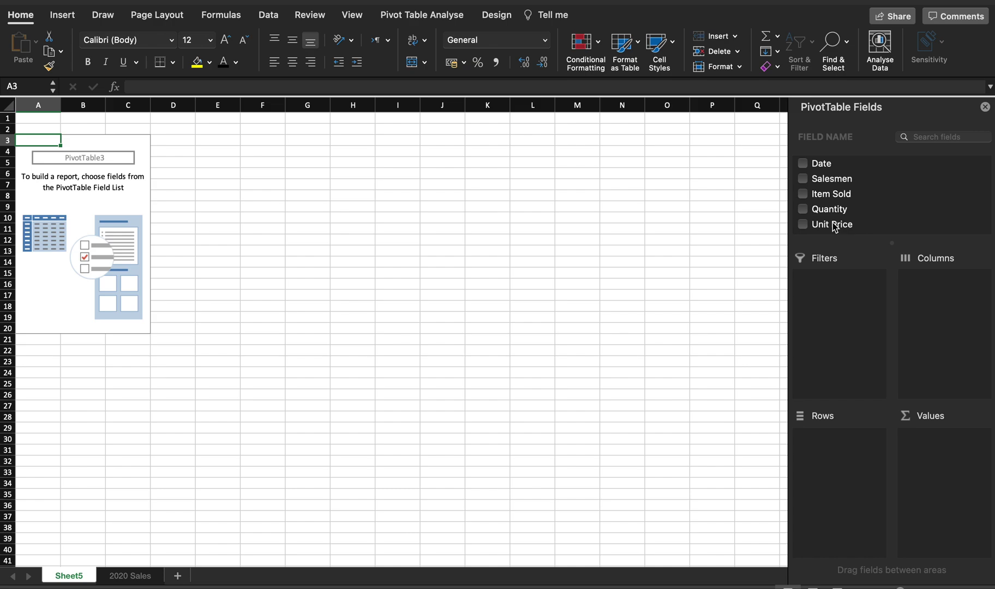
- Build the pivot table with Salesmen as rows and the sum of Price as values
{"action": "left_click", "coordinate": [836, 183]}
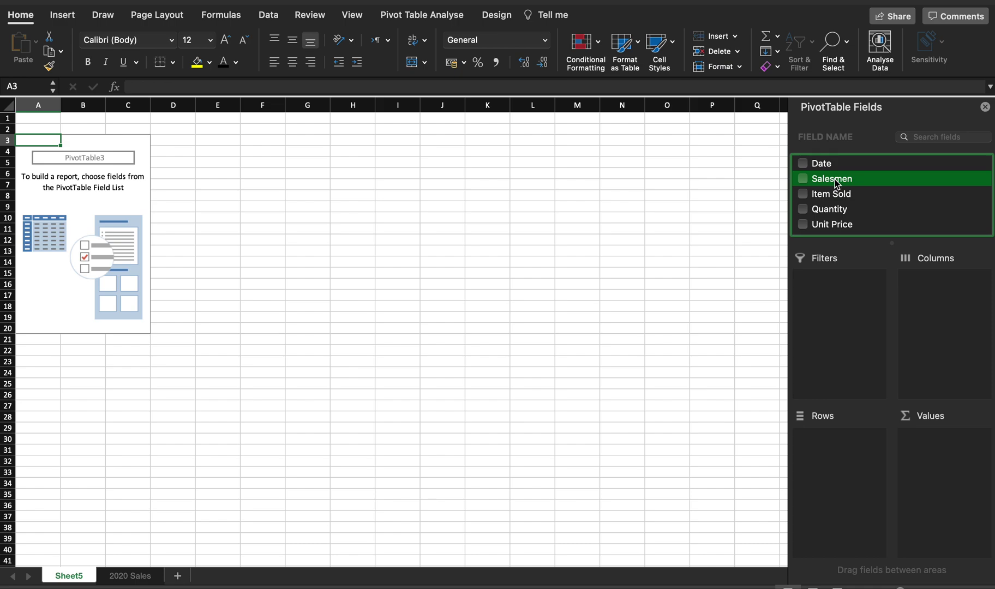
{"action": "left_click_drag", "start_coordinate": [835, 183], "coordinate": [841, 458]}
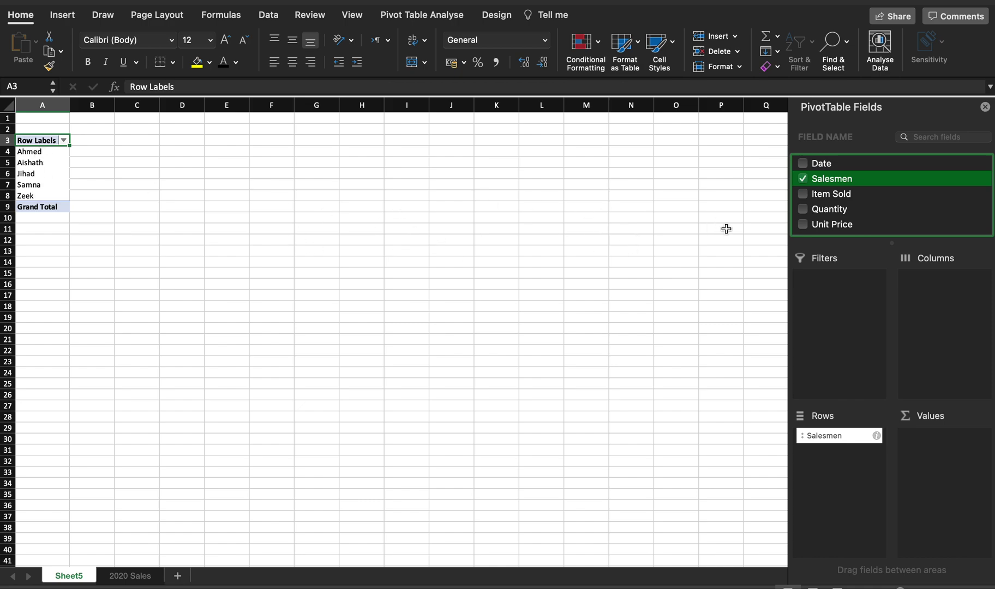
{"action": "scroll", "coordinate": [902, 205], "scroll_direction": "down", "scroll_amount": 3}
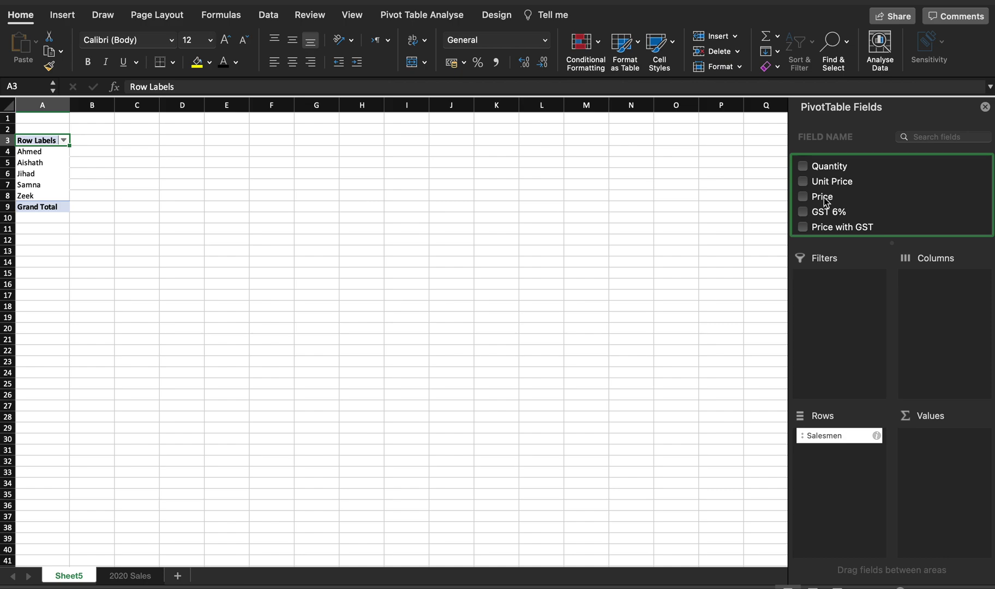
{"action": "left_click_drag", "start_coordinate": [829, 201], "coordinate": [951, 452]}
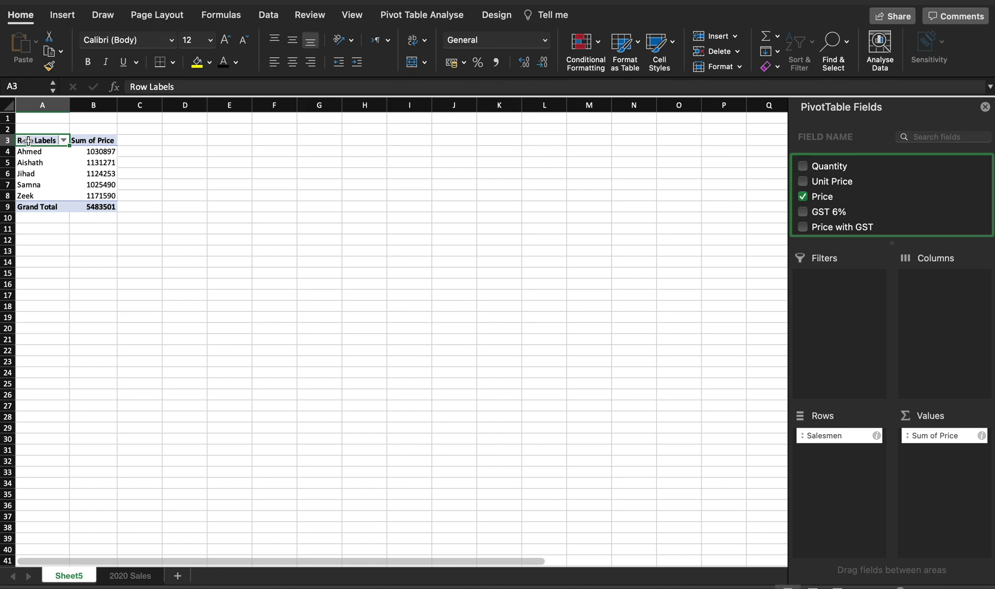
- Copy the pivot results in A3:B8, without the grand total, to cell B6 of a new sheet named Analysis
{"action": "left_click_drag", "start_coordinate": [33, 141], "coordinate": [87, 190]}
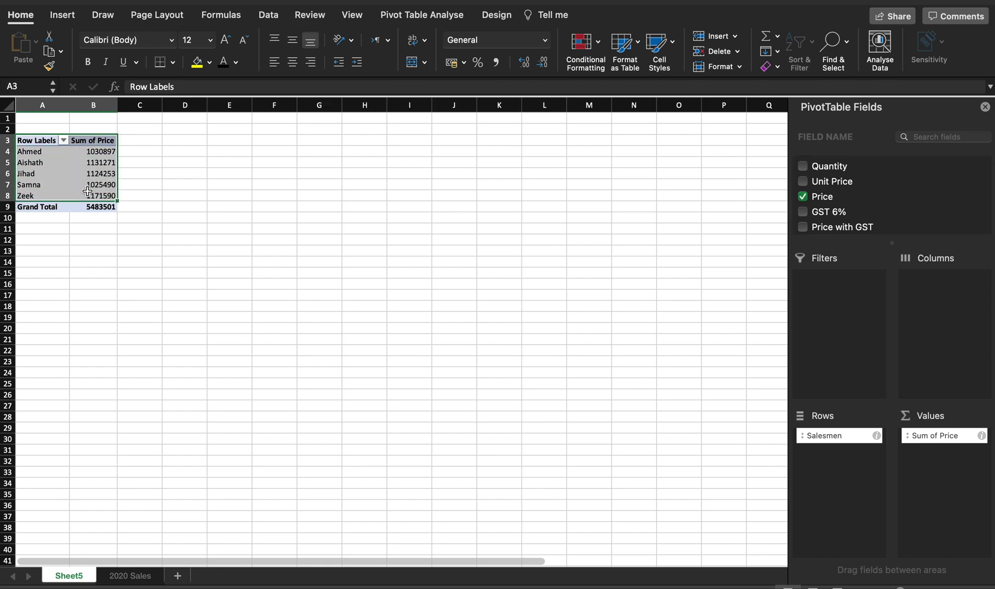
{"action": "key", "text": "super+c"}
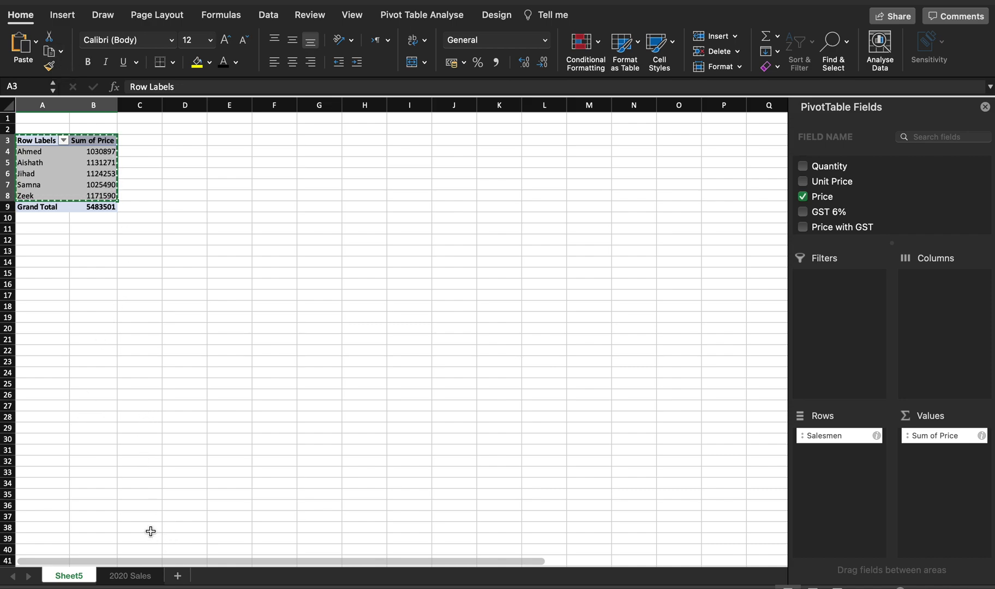
{"action": "left_click", "coordinate": [177, 576]}
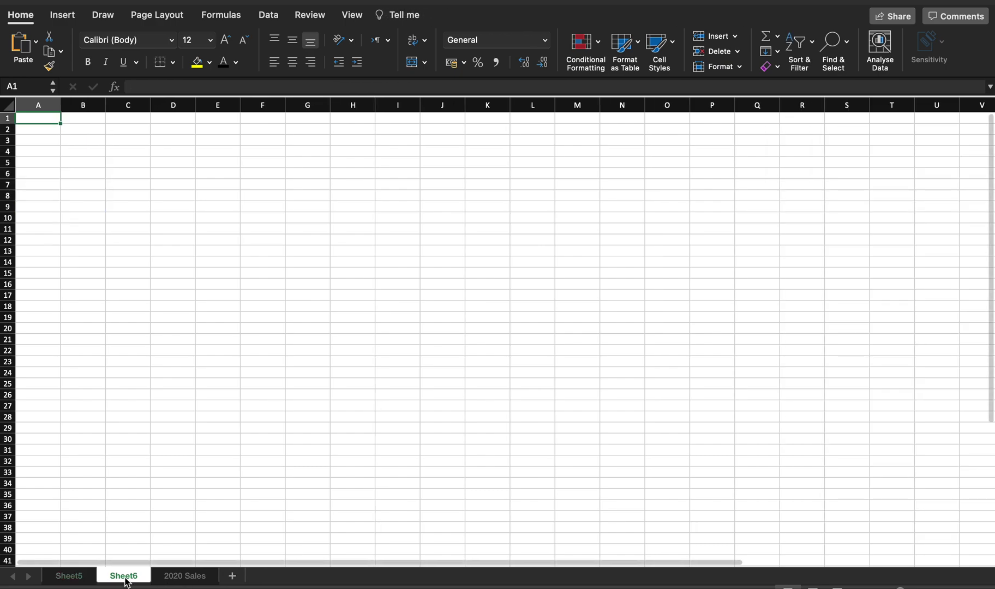
{"action": "type", "text": "Analysis"}
{"action": "left_click", "coordinate": [146, 449]}
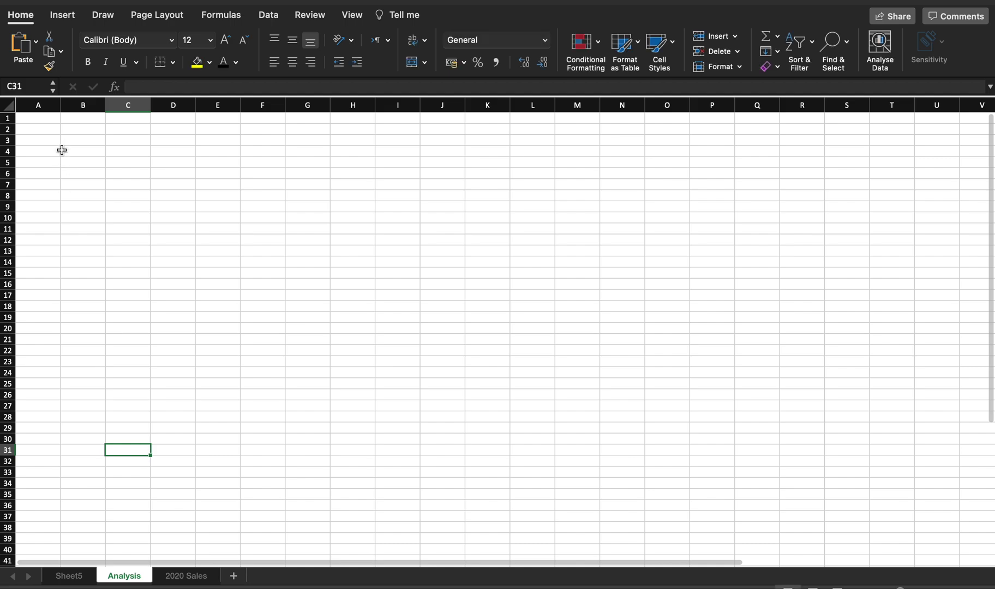
{"action": "left_click", "coordinate": [71, 172]}
{"action": "key", "text": "super+v"}
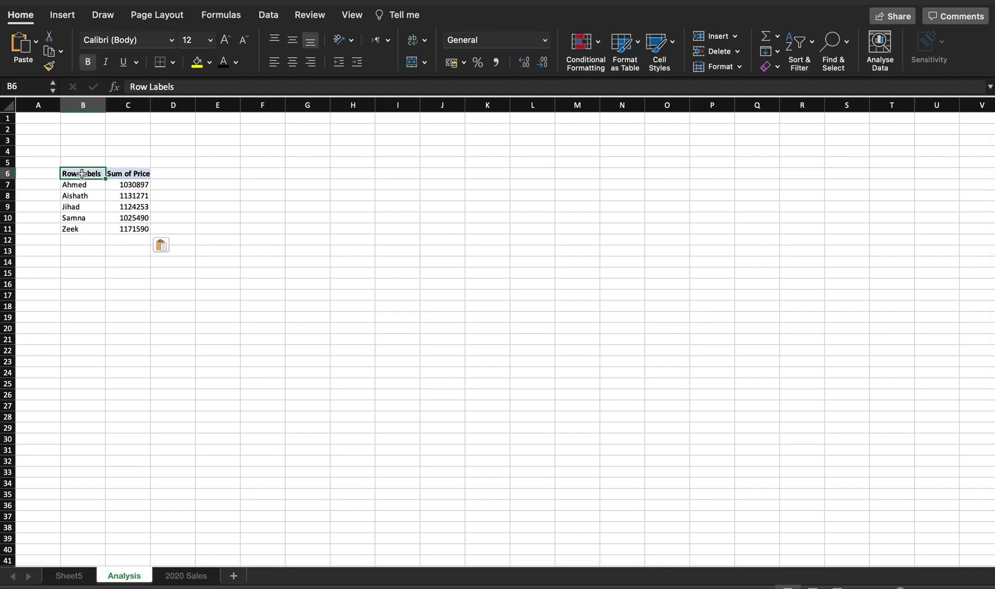
- Rename the copied table's headers in B6 and C6 to Employees and Sales
{"action": "type", "text": "Employees"}
{"action": "key", "text": "Tab"}
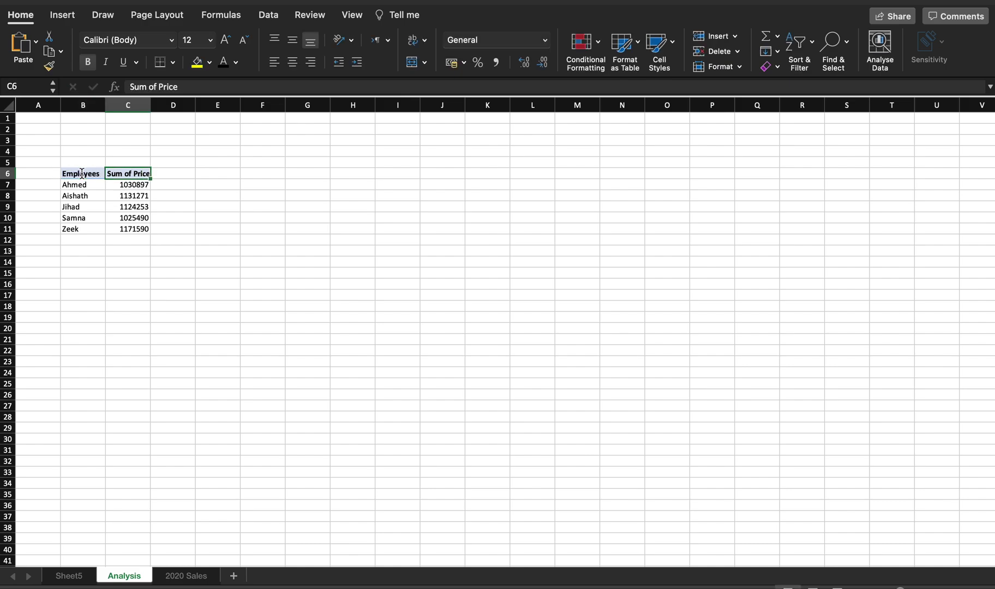
{"action": "type", "text": "Sales"}
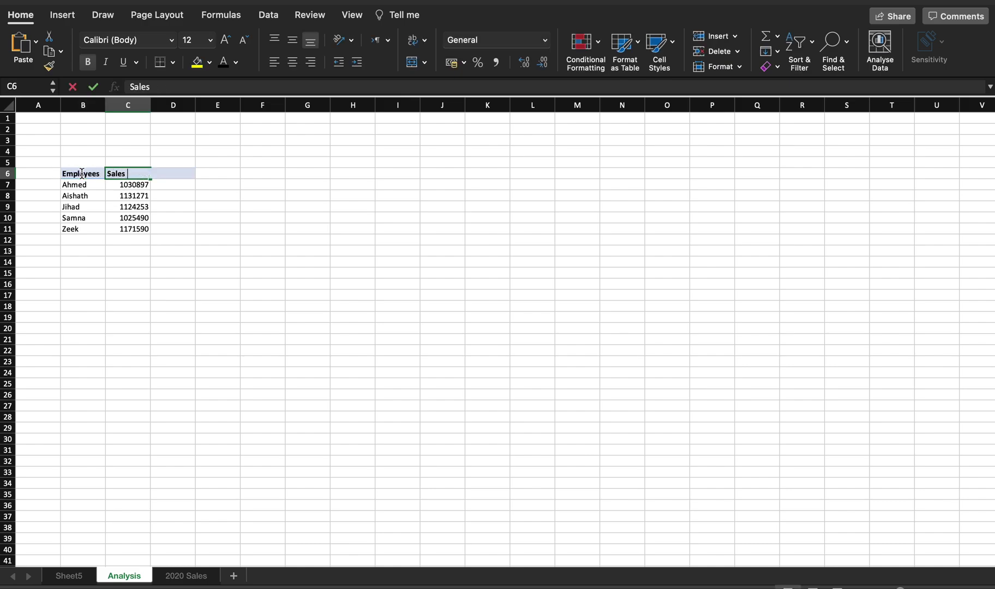
{"action": "key", "text": "Return"}
- Insert a clustered column chart of B6:C11, place it beside the table and enlarge it to span about columns E to P
{"action": "left_click", "coordinate": [90, 174]}
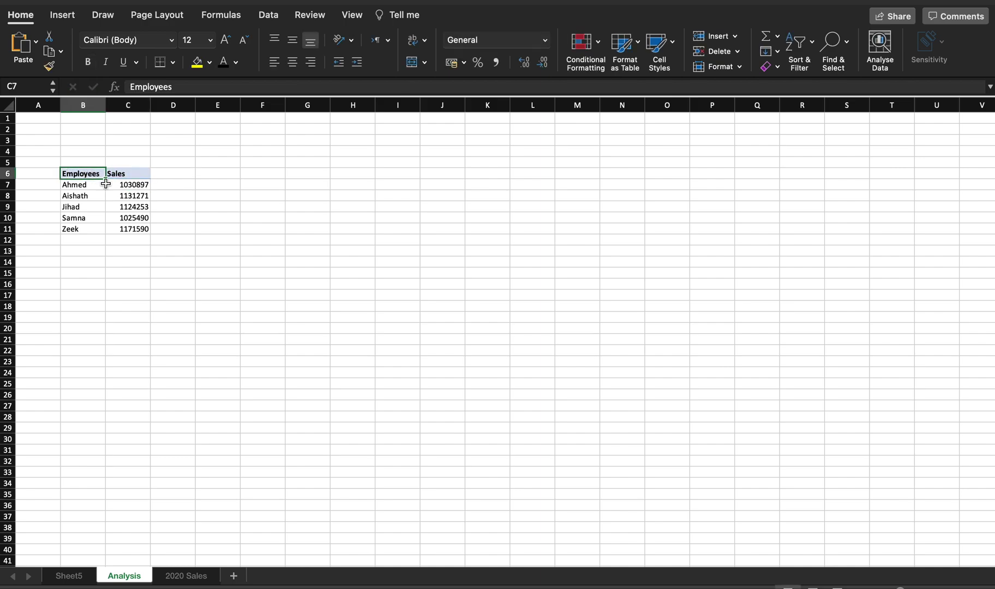
{"action": "left_click_drag", "start_coordinate": [105, 184], "coordinate": [126, 229]}
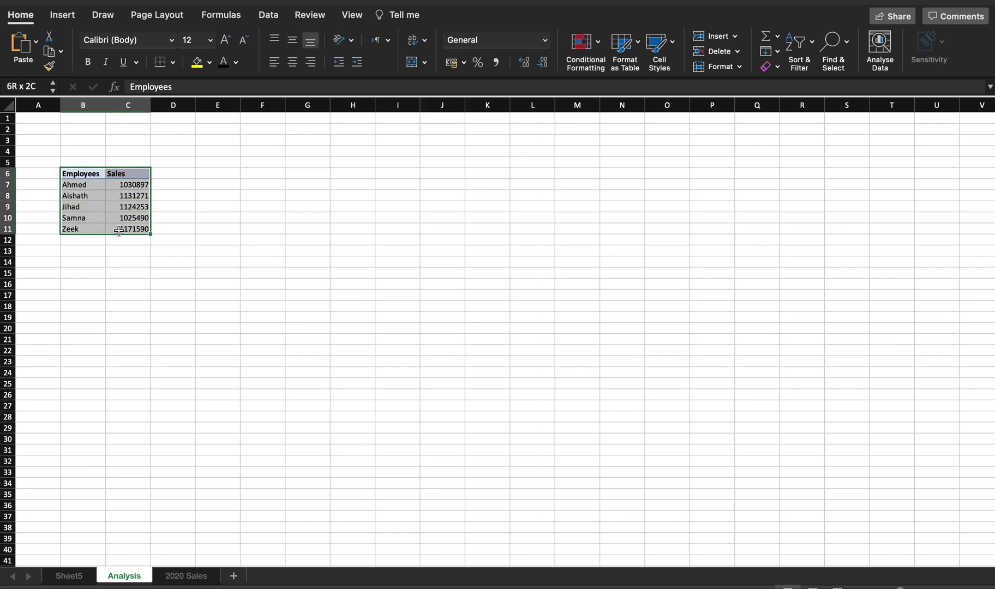
{"action": "left_click", "coordinate": [68, 17]}
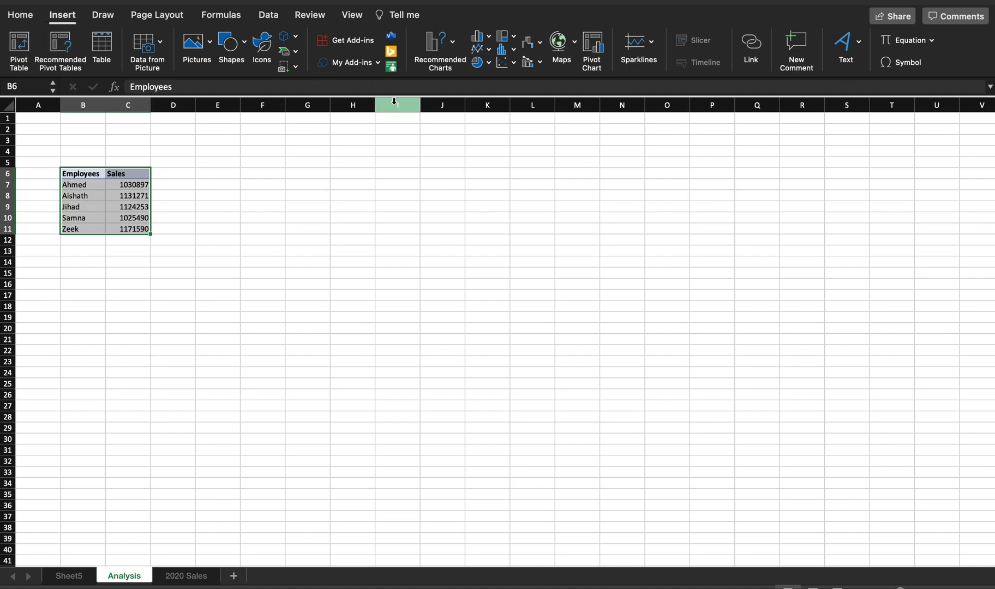
{"action": "left_click", "coordinate": [441, 52]}
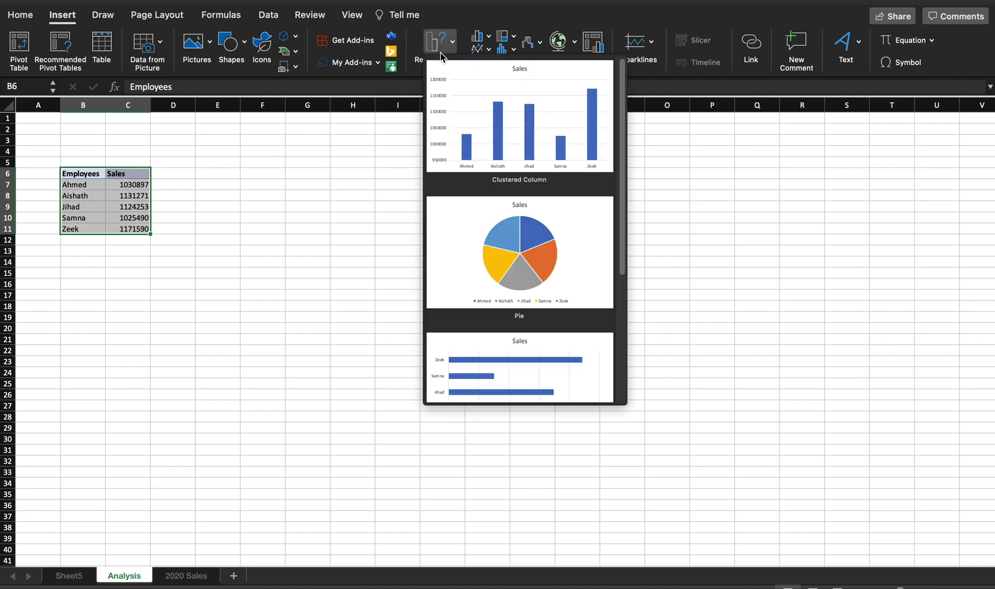
{"action": "left_click", "coordinate": [520, 109]}
{"action": "left_click_drag", "start_coordinate": [448, 265], "coordinate": [278, 144]}
{"action": "left_click_drag", "start_coordinate": [461, 294], "coordinate": [714, 414]}
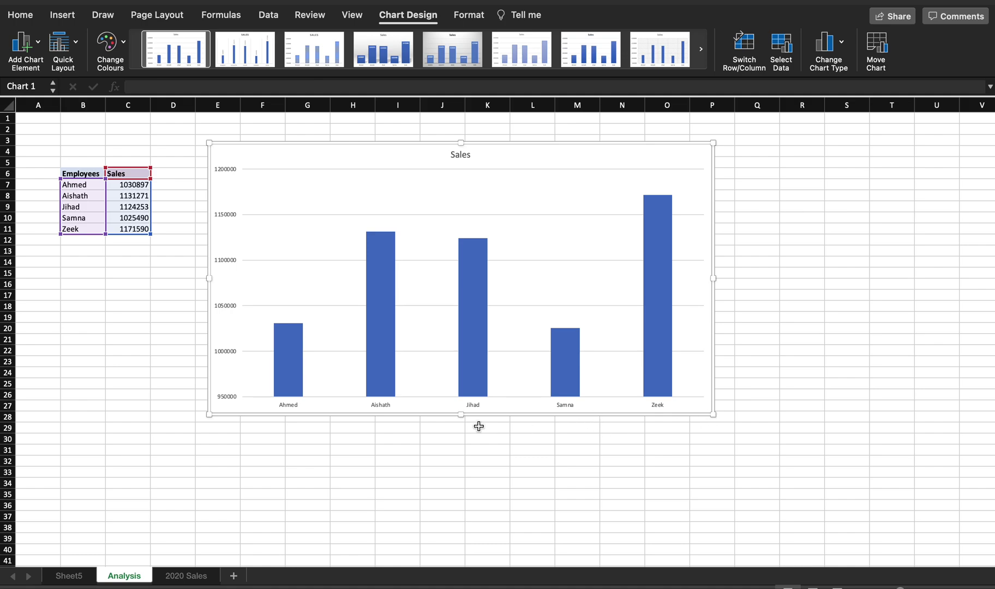
- Set the font size of the chart's employee name axis labels to 14
{"action": "left_click", "coordinate": [382, 407]}
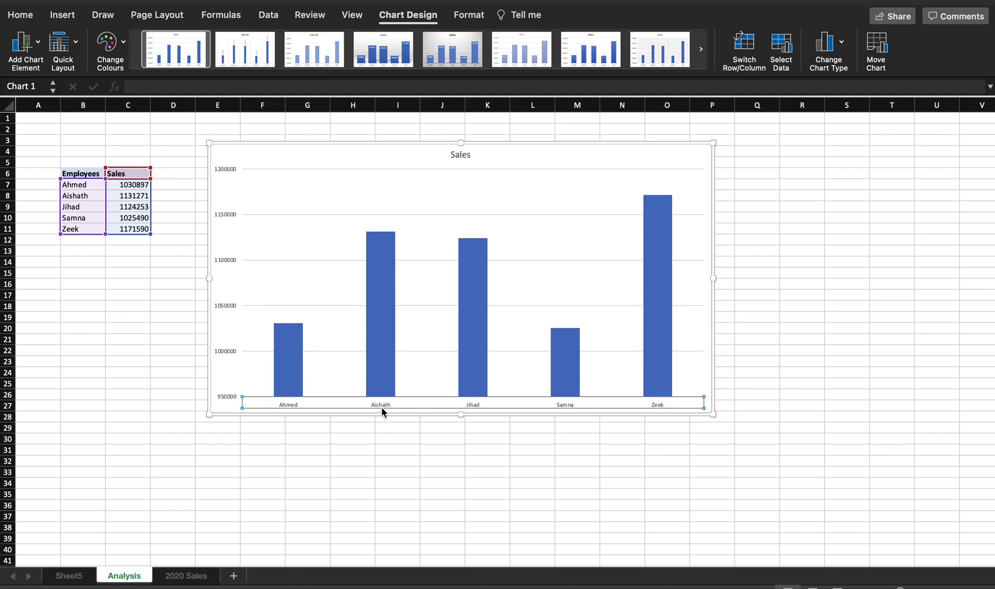
{"action": "left_click", "coordinate": [101, 16]}
{"action": "left_click", "coordinate": [62, 17]}
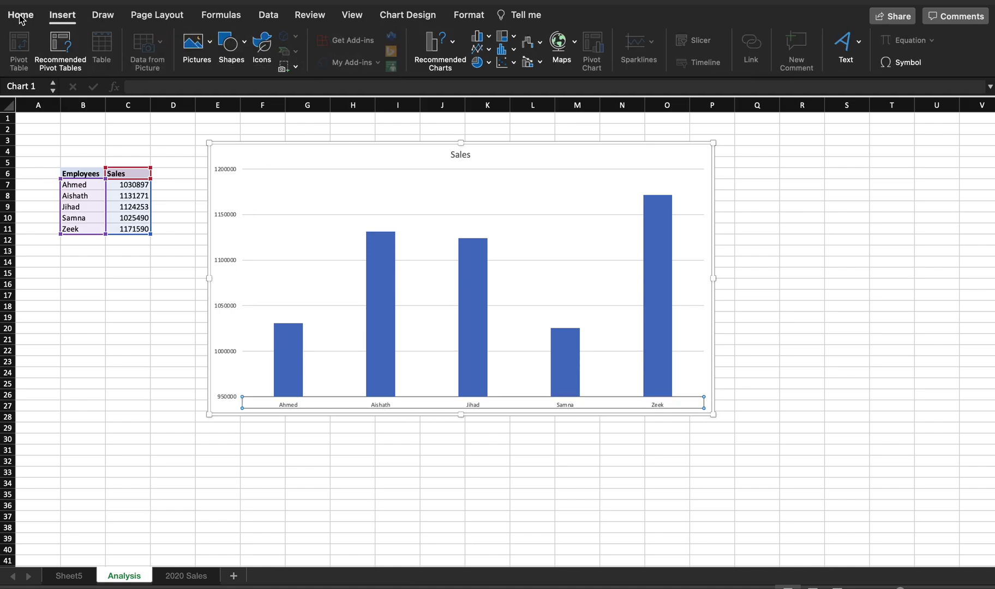
{"action": "left_click", "coordinate": [20, 16]}
{"action": "left_click", "coordinate": [210, 41]}
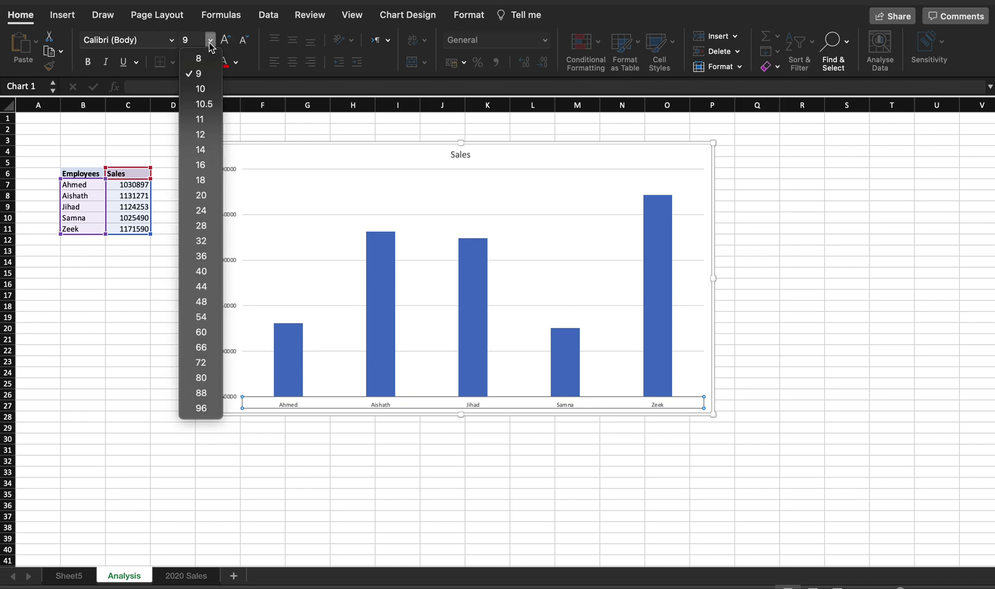
{"action": "left_click", "coordinate": [200, 150]}
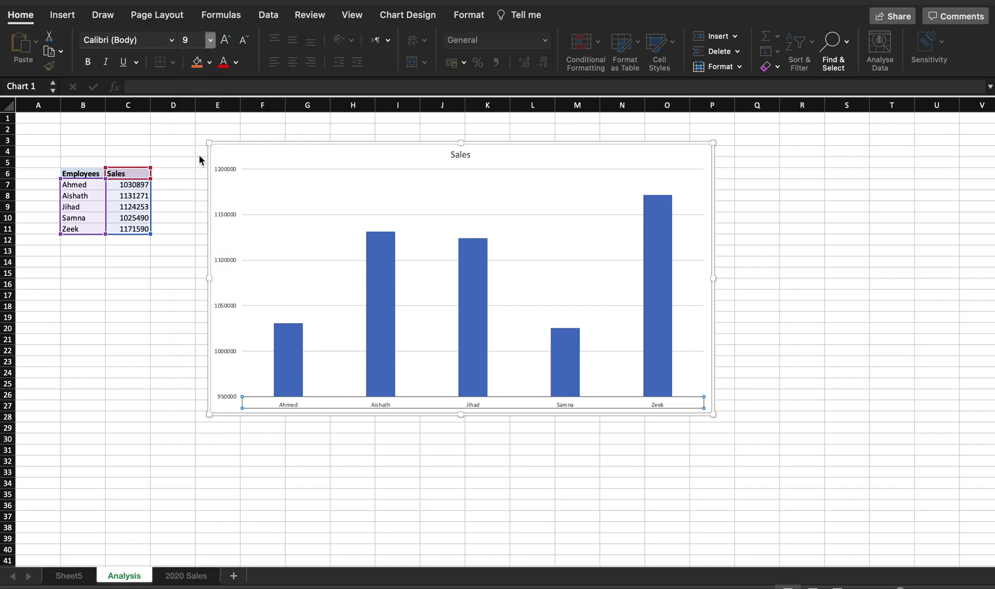
{"action": "left_click", "coordinate": [417, 434]}
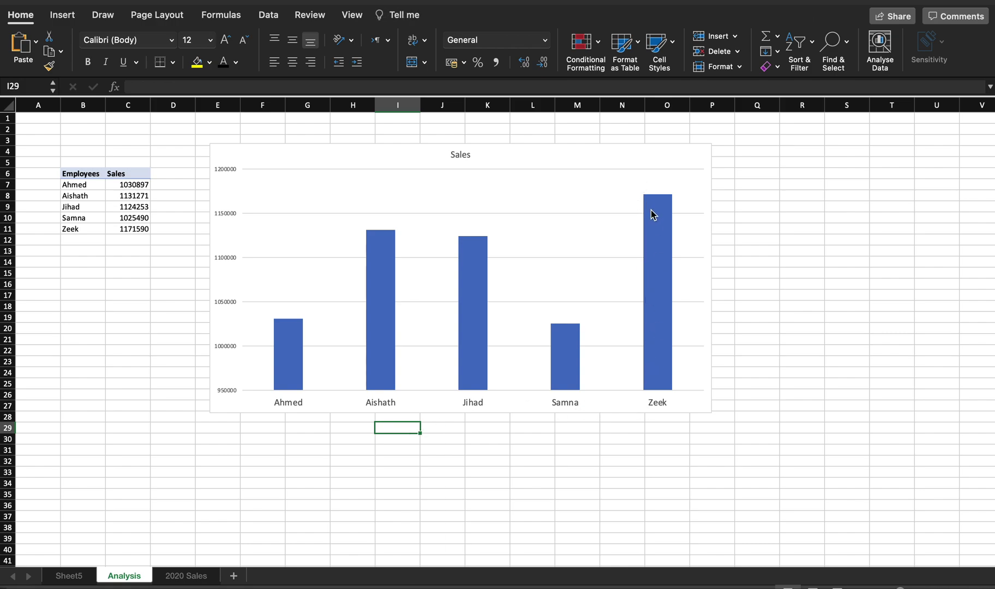
- Compare the sales bars of the five employees in the chart to judge the highest and lowest sellers
{"action": "mouse_move", "coordinate": [659, 212]}
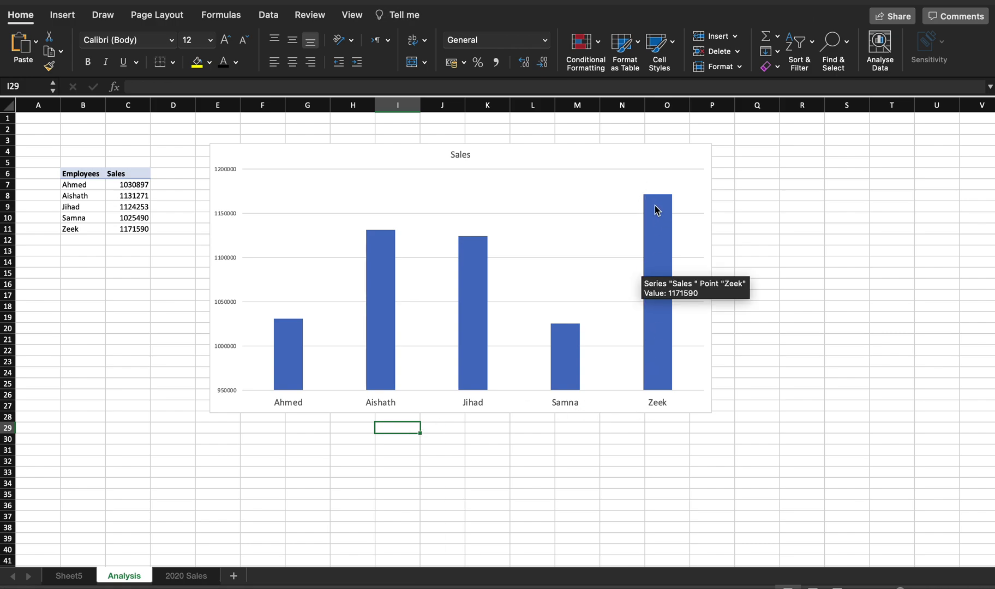
{"action": "left_click", "coordinate": [566, 344]}
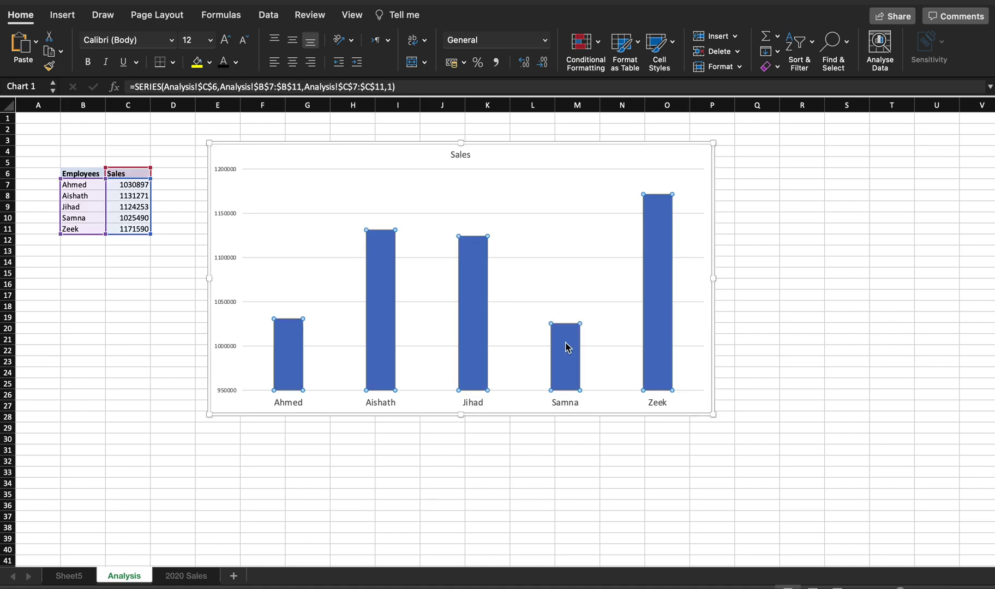
{"action": "left_click", "coordinate": [288, 357]}
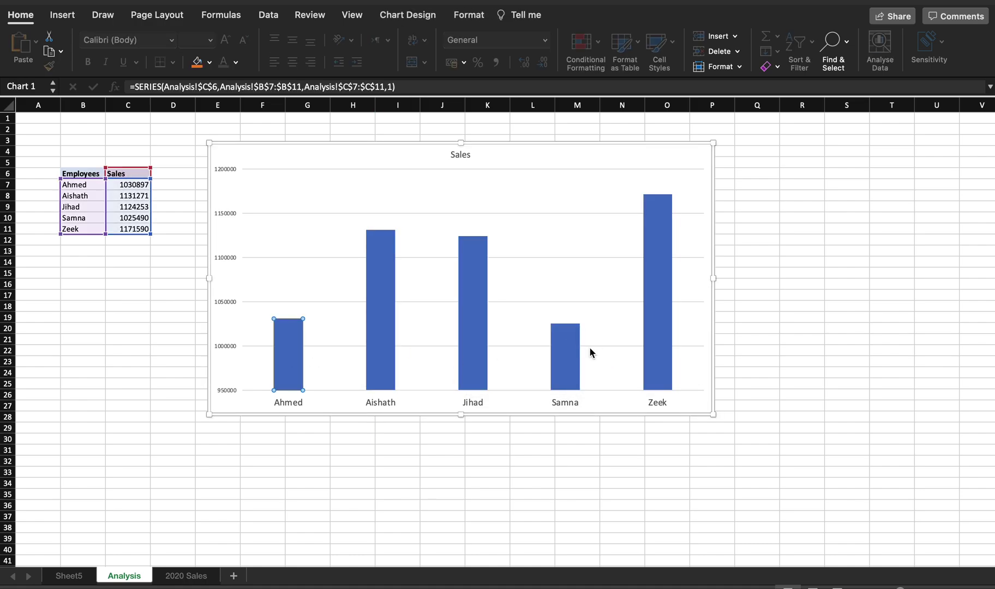
{"action": "left_click", "coordinate": [571, 349]}
{"action": "left_click", "coordinate": [571, 350]}
{"action": "left_click", "coordinate": [475, 303]}
{"action": "left_click", "coordinate": [378, 298]}
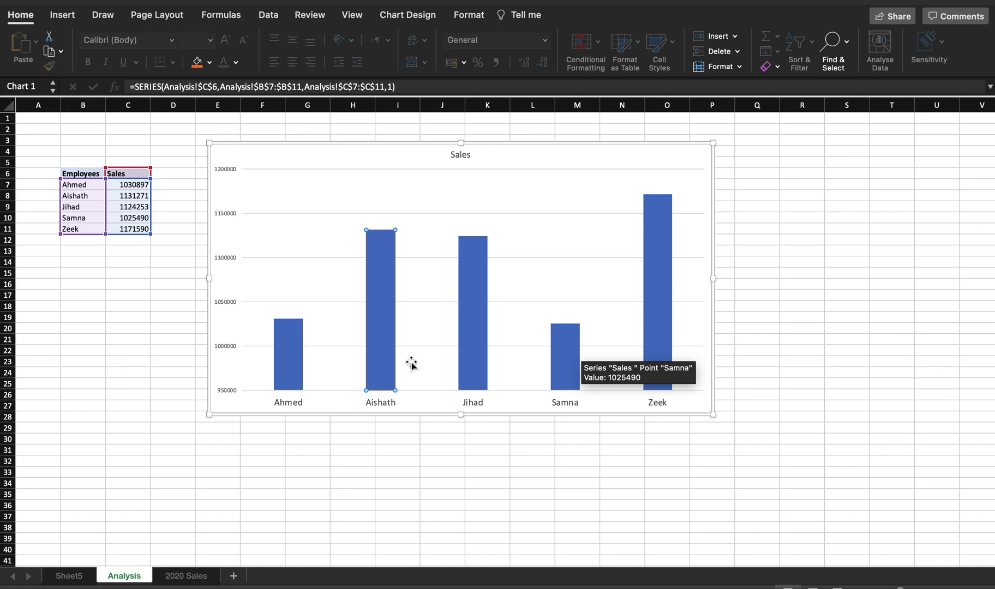
{"action": "left_click", "coordinate": [660, 282]}
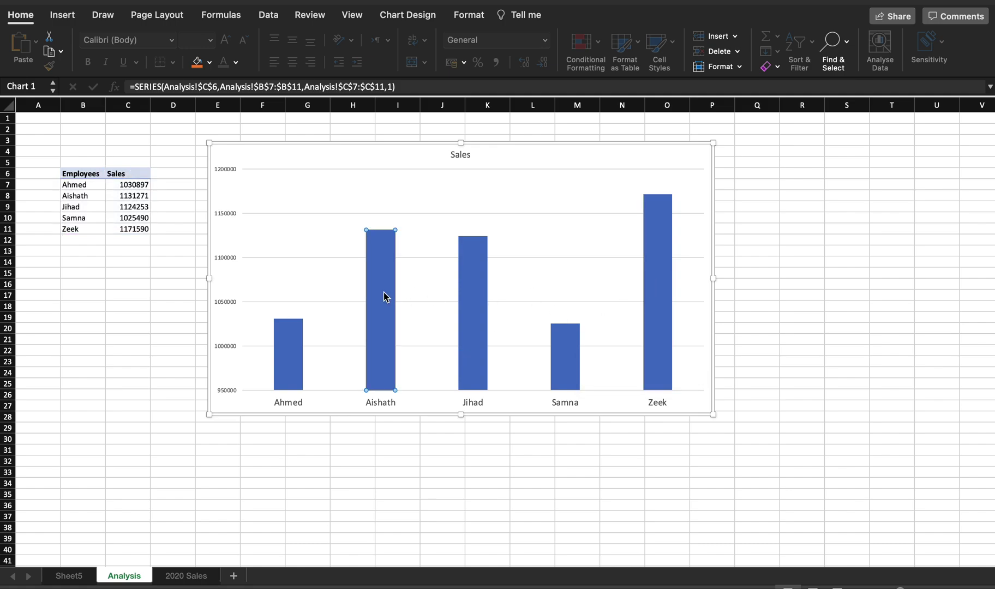
{"action": "left_click", "coordinate": [467, 295]}
{"action": "left_click", "coordinate": [298, 345]}
{"action": "left_click", "coordinate": [569, 346]}
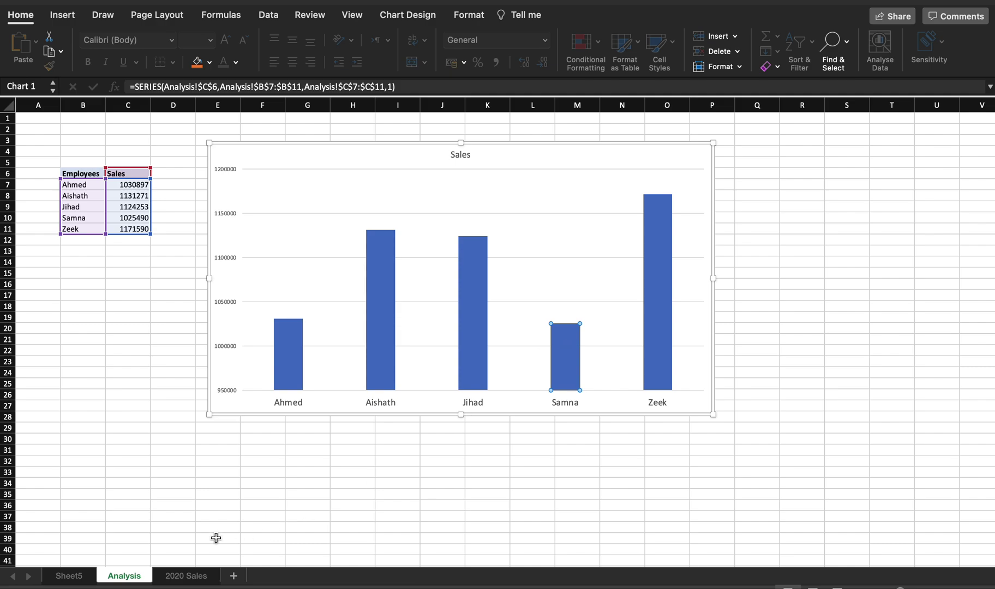
- Remove Salesmen and Price from the pivot table on Sheet5 and use Item Sold as its rows
{"action": "left_click", "coordinate": [74, 577]}
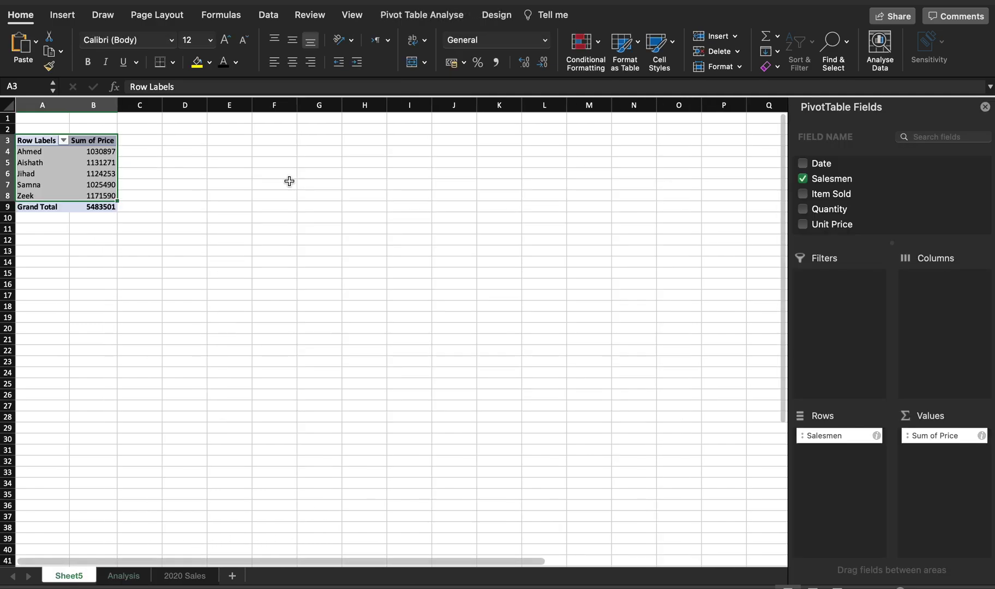
{"action": "left_click", "coordinate": [803, 180]}
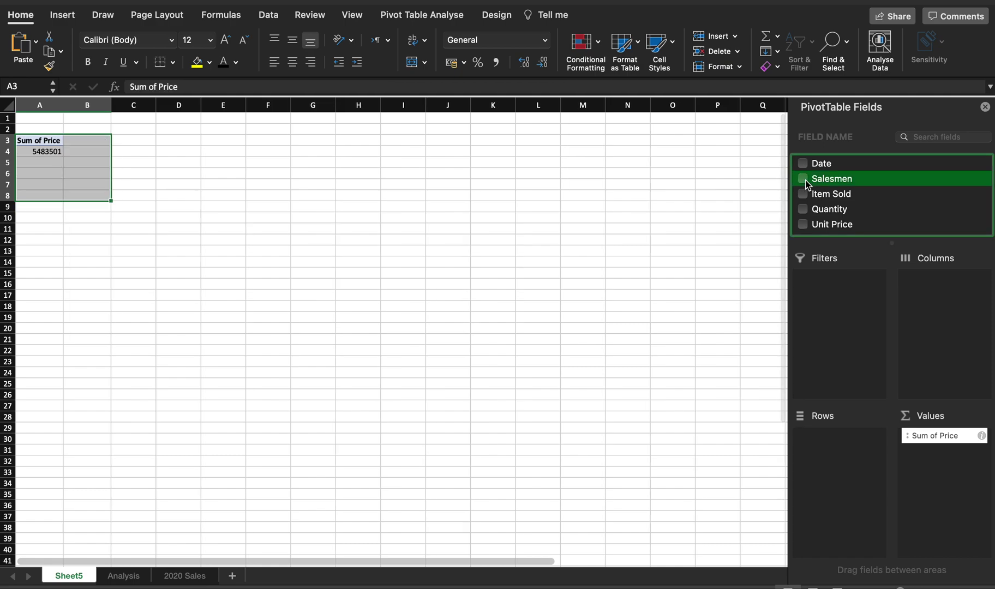
{"action": "scroll", "coordinate": [806, 196], "scroll_direction": "down", "scroll_amount": 3}
{"action": "left_click", "coordinate": [803, 196]}
{"action": "scroll", "coordinate": [856, 198], "scroll_direction": "up", "scroll_amount": 3}
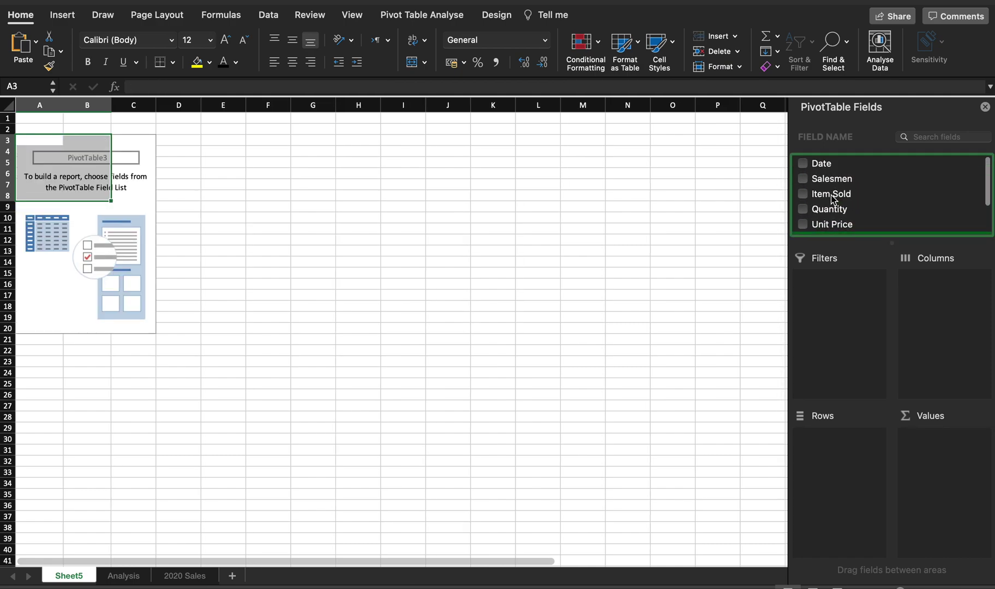
{"action": "left_click_drag", "start_coordinate": [833, 202], "coordinate": [846, 474]}
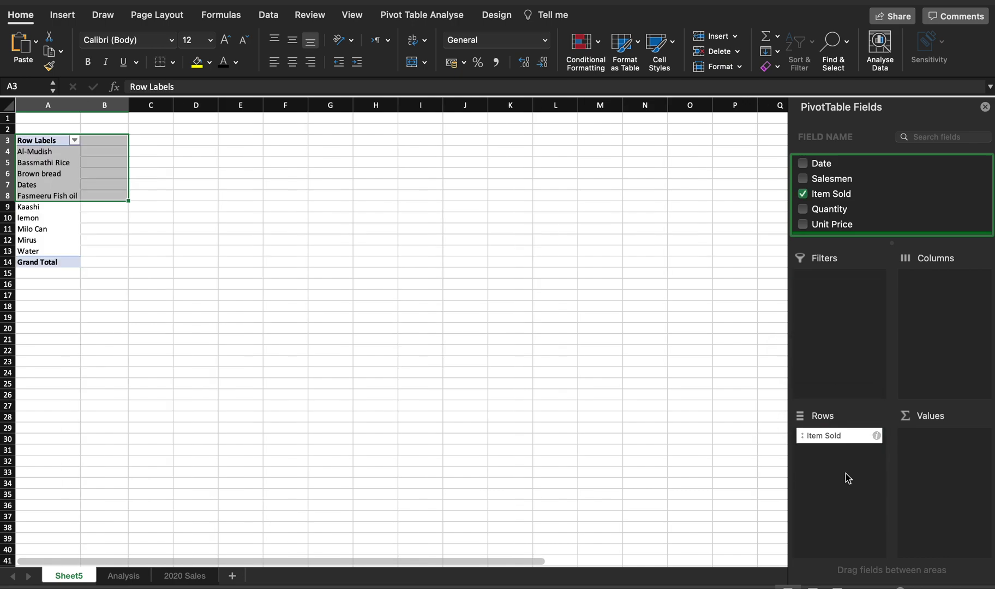
- Add the sum of Price as the values of the item pivot table
{"action": "left_click", "coordinate": [120, 248]}
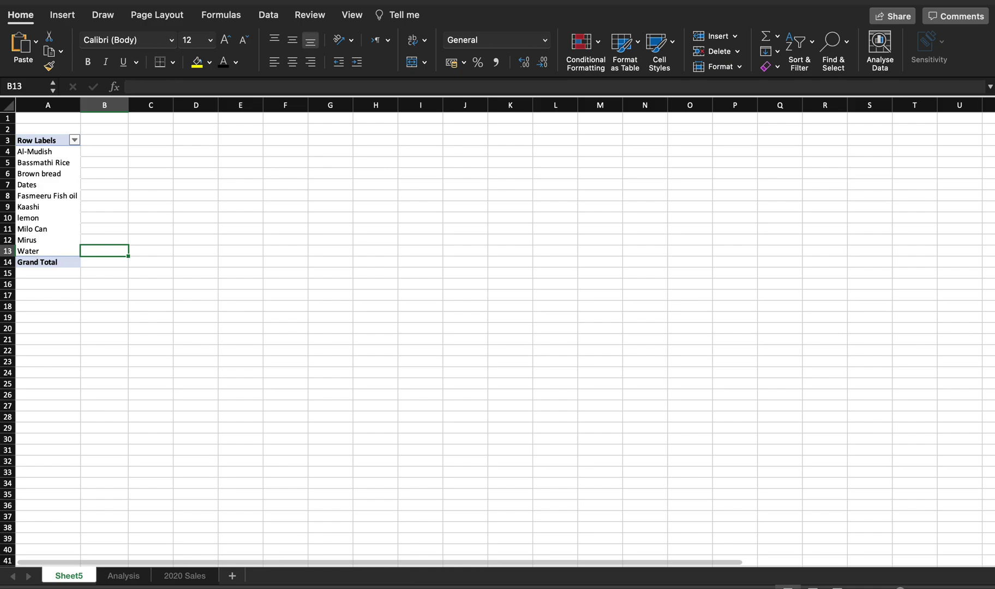
{"action": "left_click", "coordinate": [59, 185]}
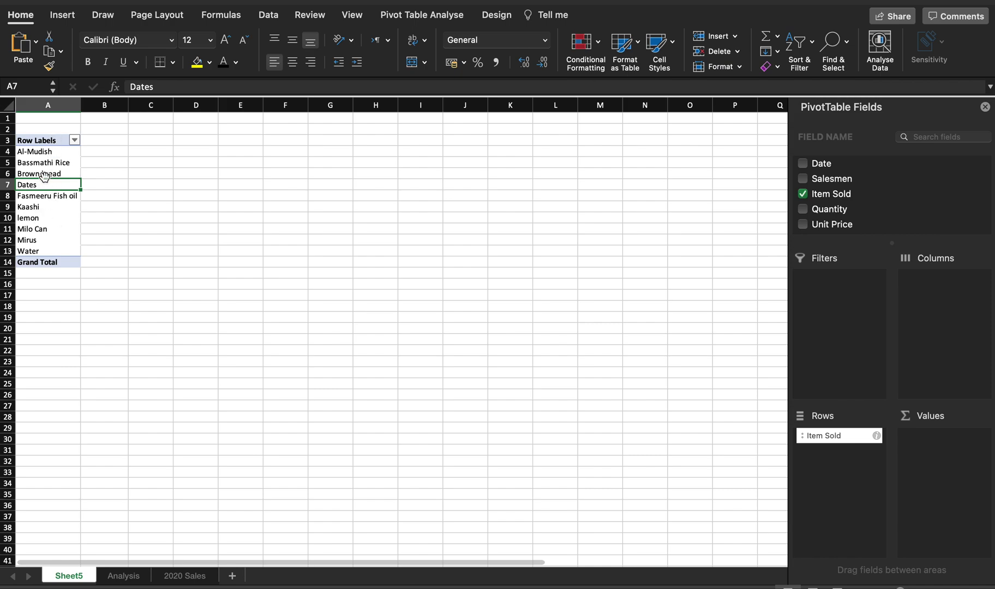
{"action": "scroll", "coordinate": [902, 218], "scroll_direction": "down", "scroll_amount": 3}
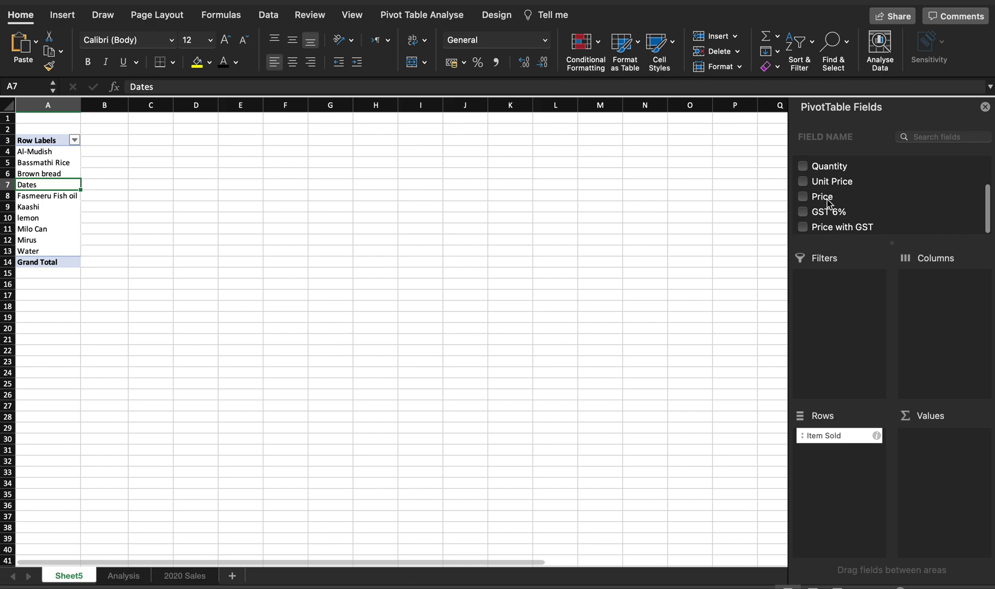
{"action": "left_click_drag", "start_coordinate": [828, 202], "coordinate": [952, 457]}
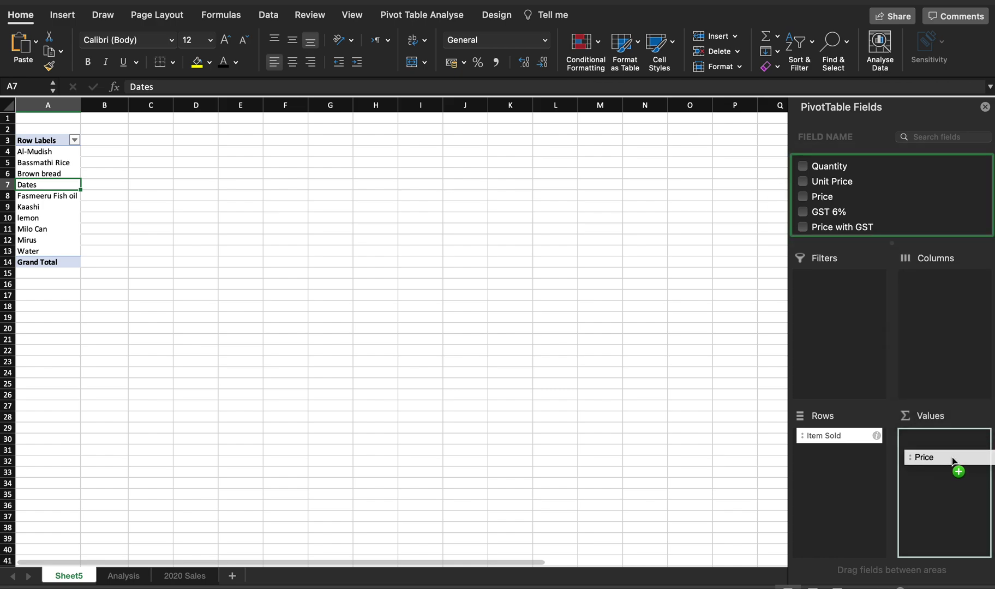
{"action": "left_click_drag", "start_coordinate": [952, 457], "coordinate": [953, 457]}
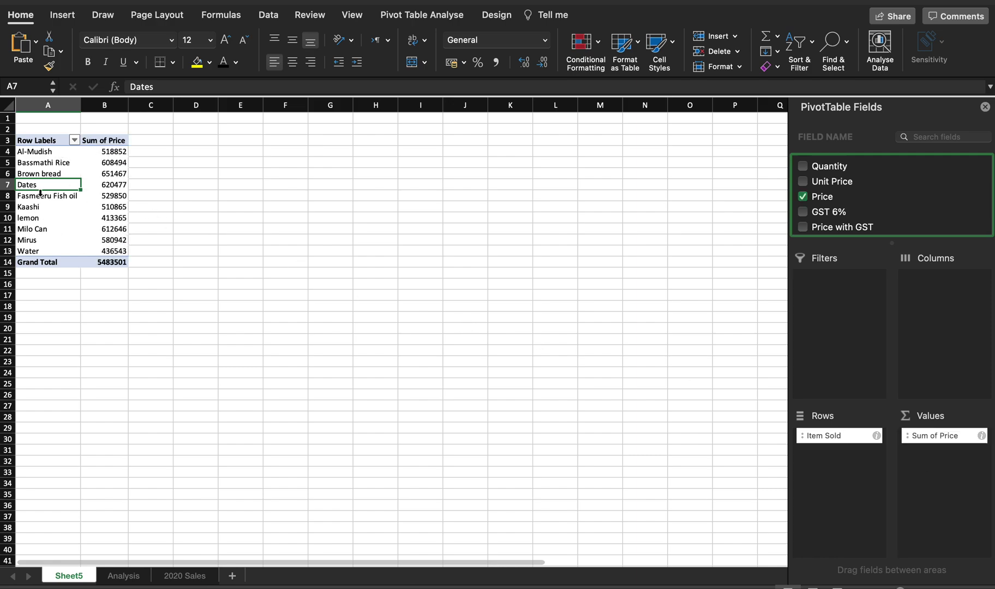
- Copy the item pivot results in A3:B13, without the grand total, to cell B42 of the Analysis sheet
{"action": "left_click_drag", "start_coordinate": [41, 138], "coordinate": [117, 248]}
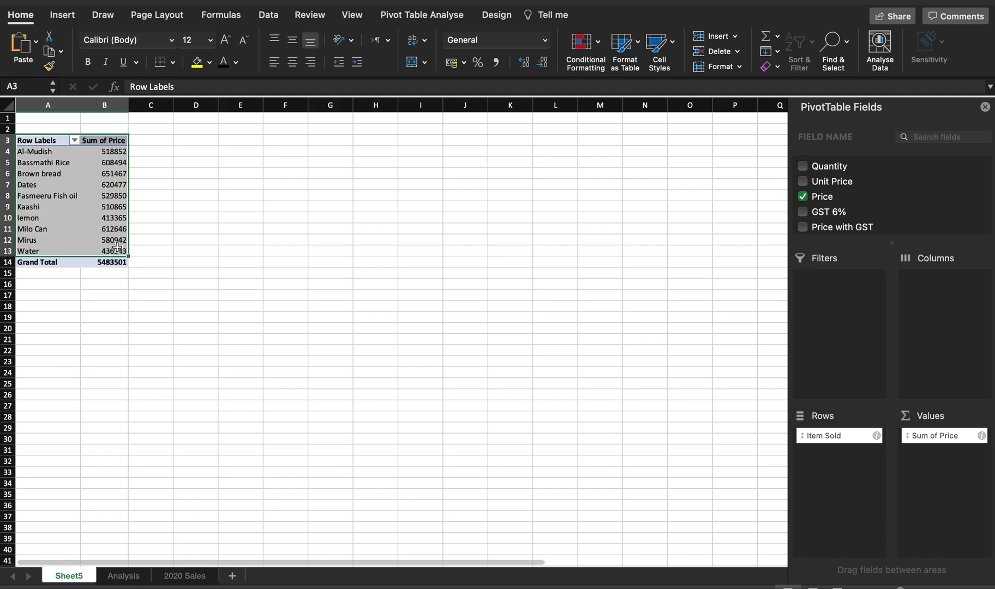
{"action": "key", "text": "super+c"}
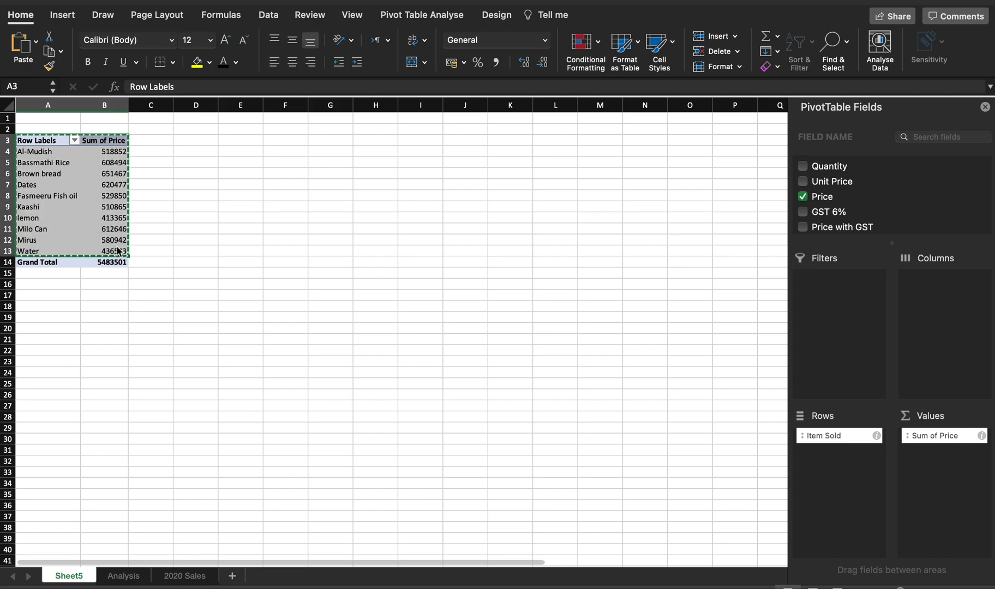
{"action": "left_click", "coordinate": [134, 577]}
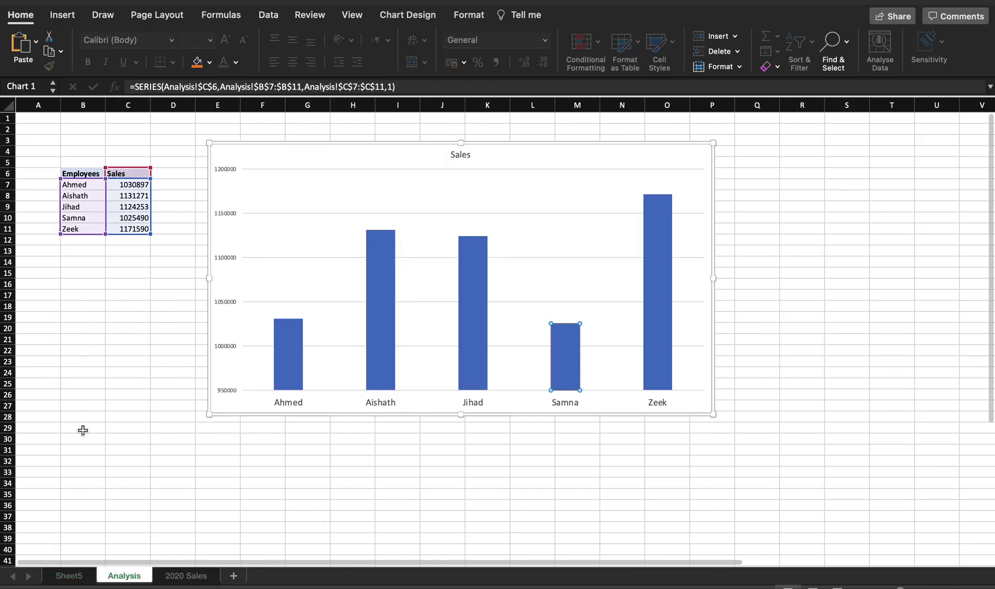
{"action": "scroll", "coordinate": [83, 430], "scroll_direction": "down", "scroll_amount": 7}
{"action": "left_click", "coordinate": [86, 340]}
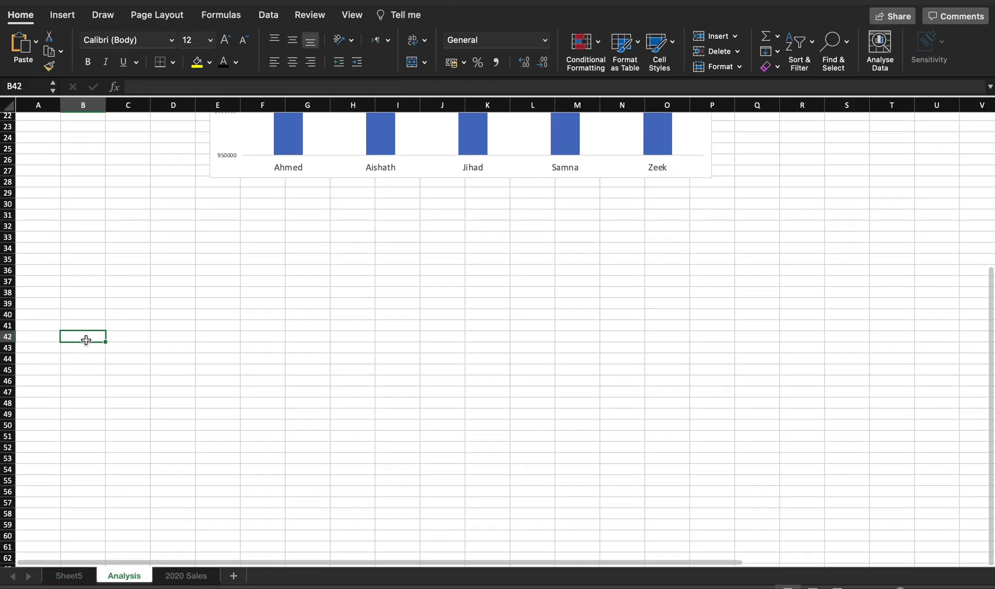
{"action": "key", "text": "super+v"}
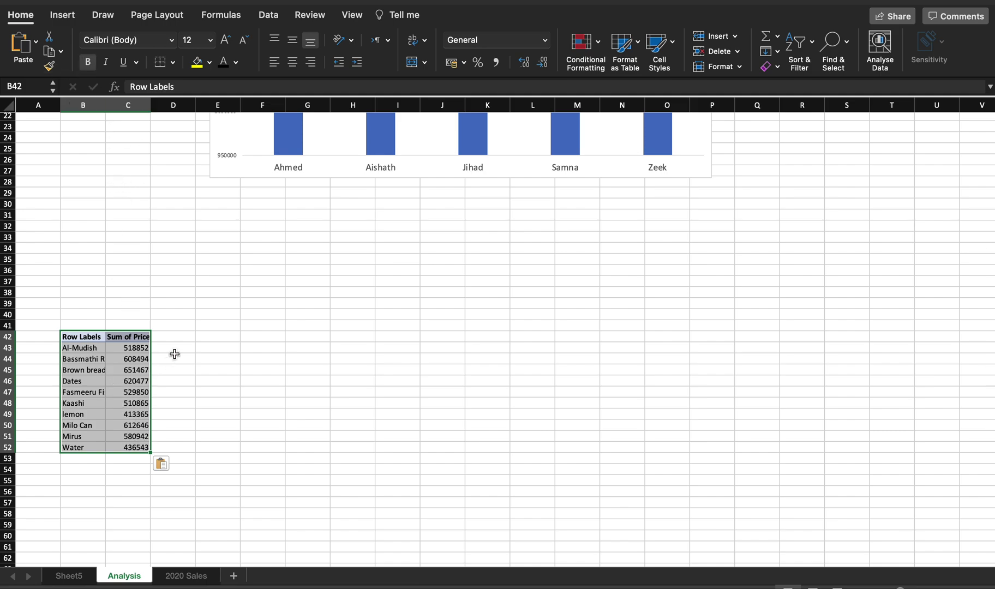
- Insert a clustered column chart of the item results on the Analysis sheet, placed beside the table and enlarged to about E35:O56
{"action": "left_click", "coordinate": [73, 17]}
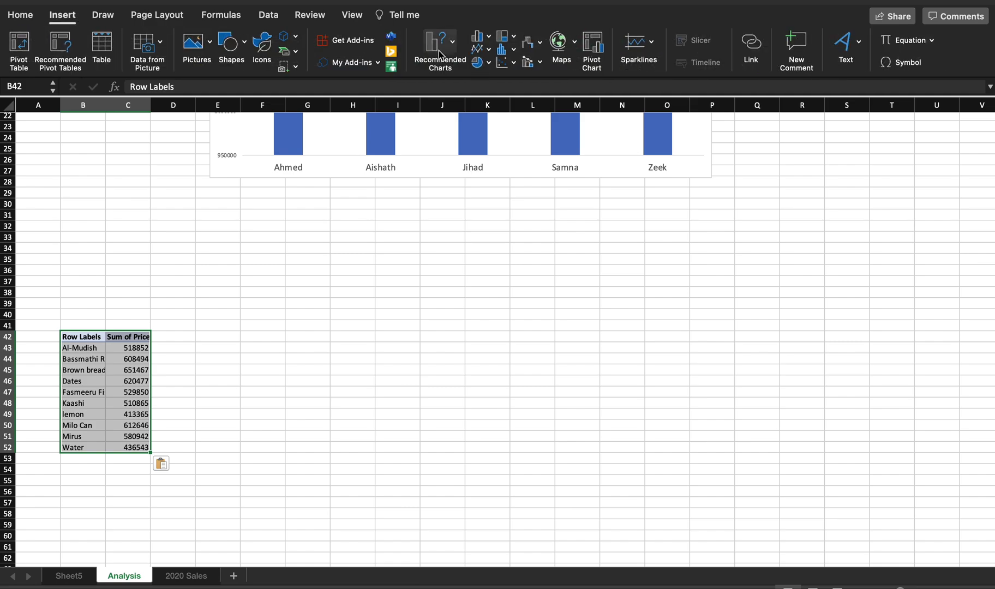
{"action": "left_click", "coordinate": [439, 54]}
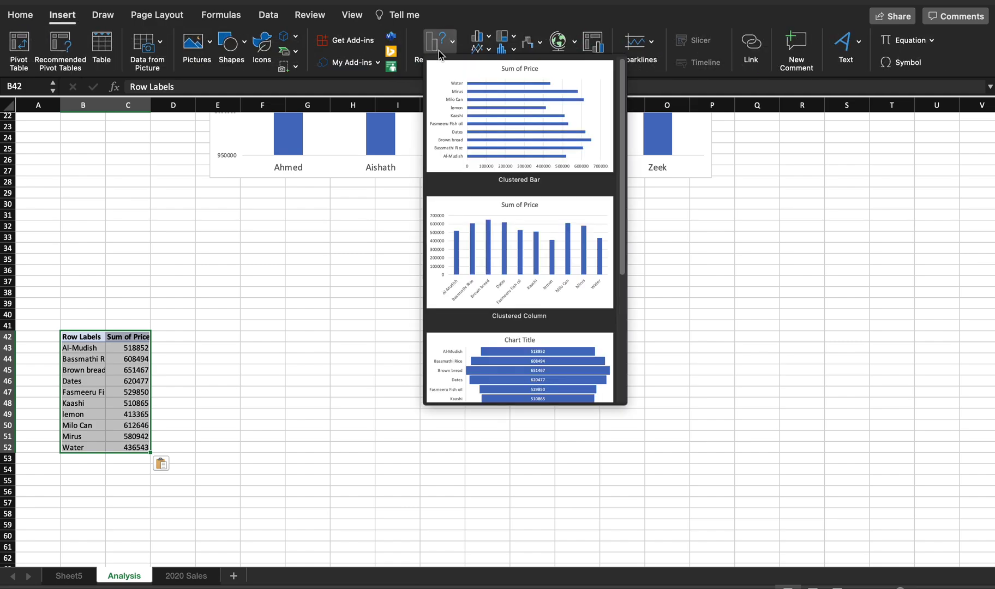
{"action": "left_click", "coordinate": [511, 244]}
{"action": "left_click_drag", "start_coordinate": [496, 262], "coordinate": [262, 259]}
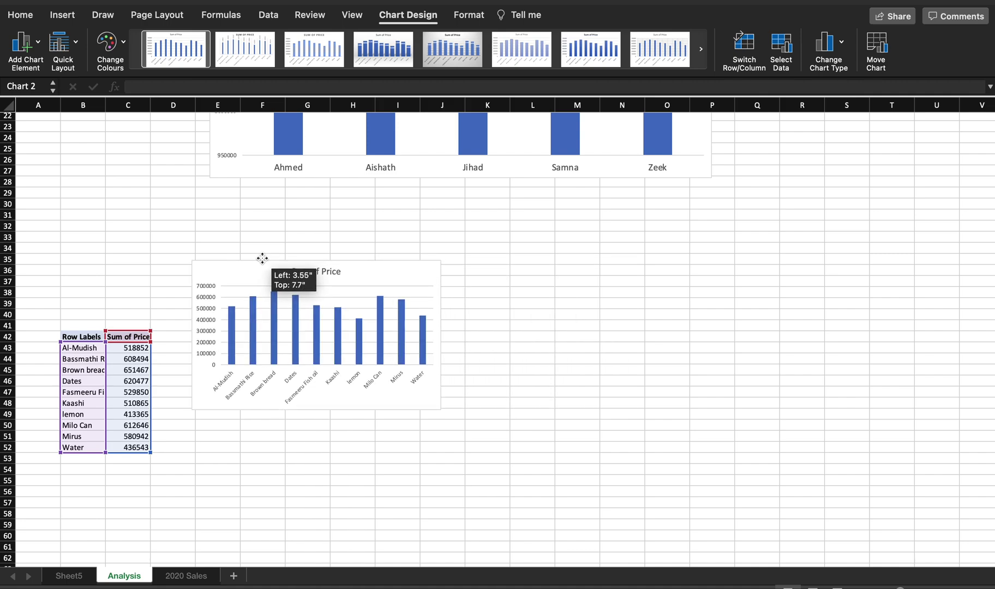
{"action": "left_click_drag", "start_coordinate": [443, 411], "coordinate": [698, 500]}
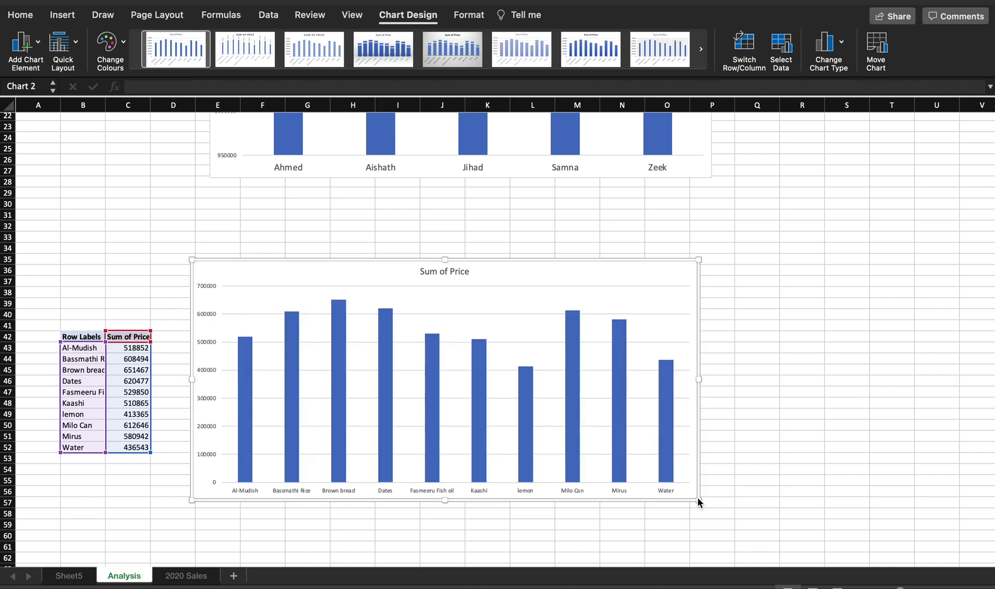
- Set the item axis labels of the chart to font size 16 and widen the chart to about column R
{"action": "left_click", "coordinate": [478, 492]}
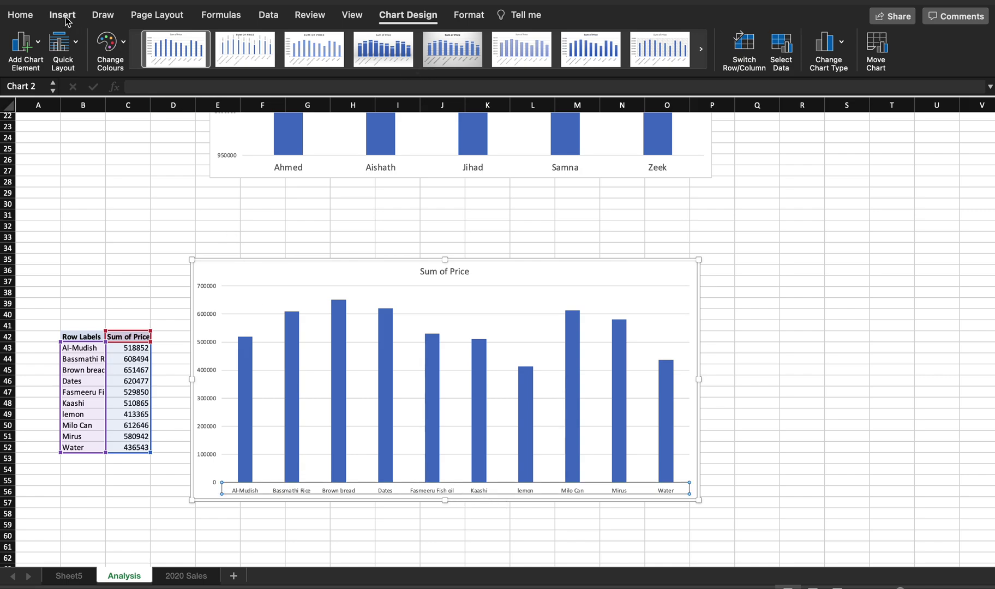
{"action": "left_click", "coordinate": [21, 15]}
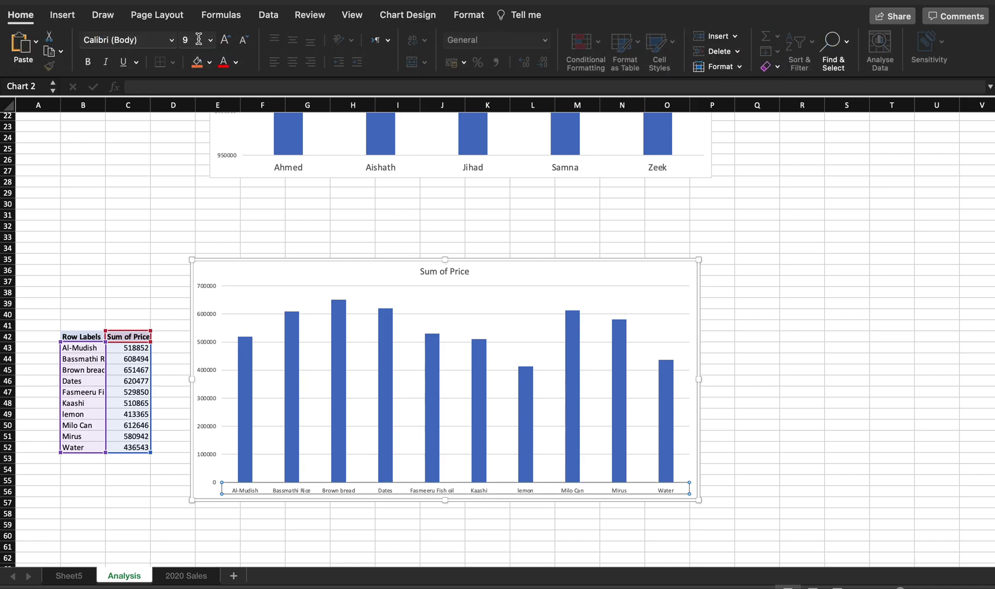
{"action": "left_click", "coordinate": [210, 40]}
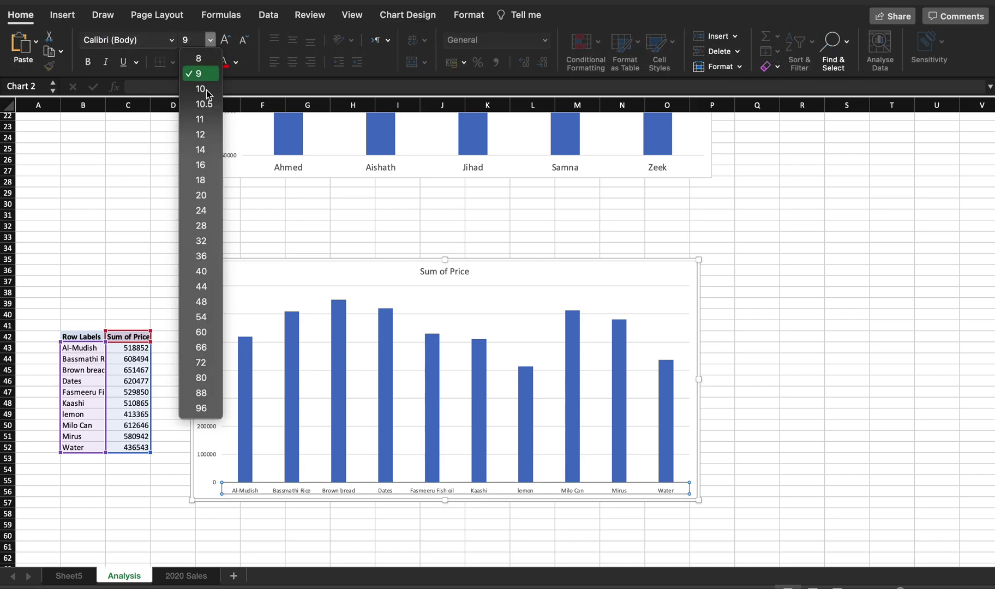
{"action": "left_click", "coordinate": [201, 165]}
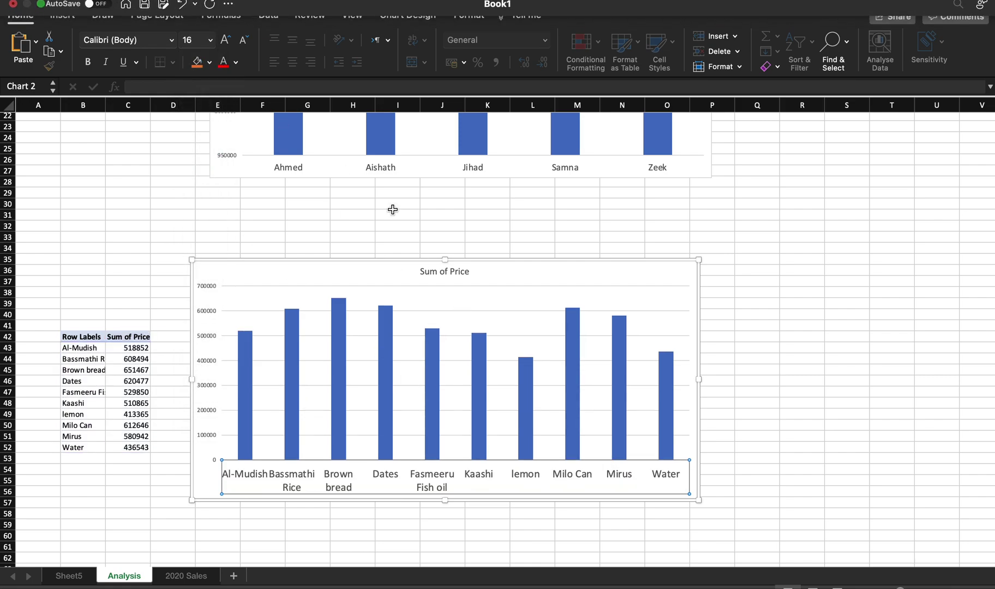
{"action": "left_click_drag", "start_coordinate": [700, 498], "coordinate": [823, 505]}
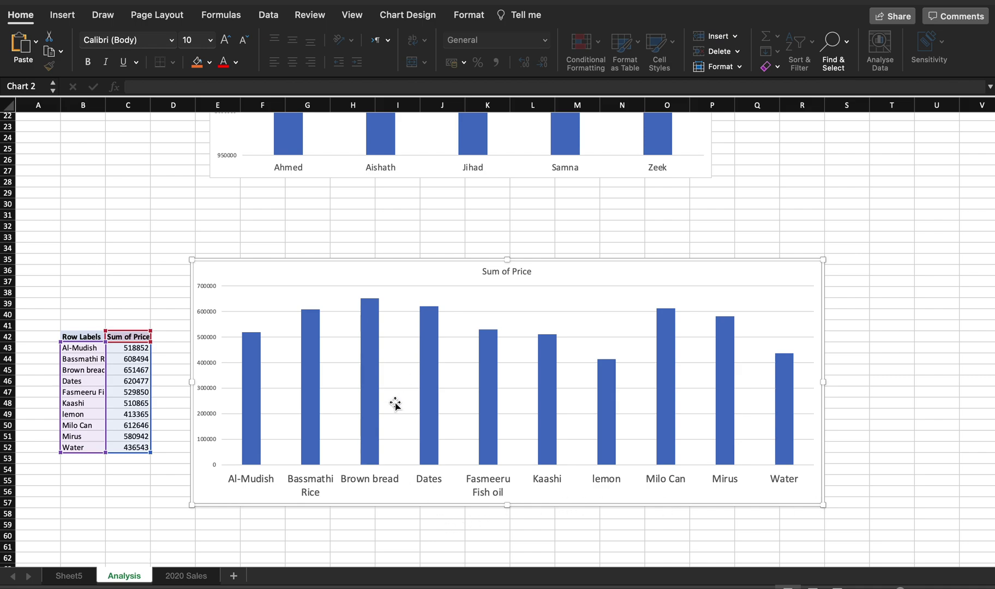
- Compare the sales bars of the items in the chart to judge the best and worst sellers
{"action": "left_click", "coordinate": [370, 429]}
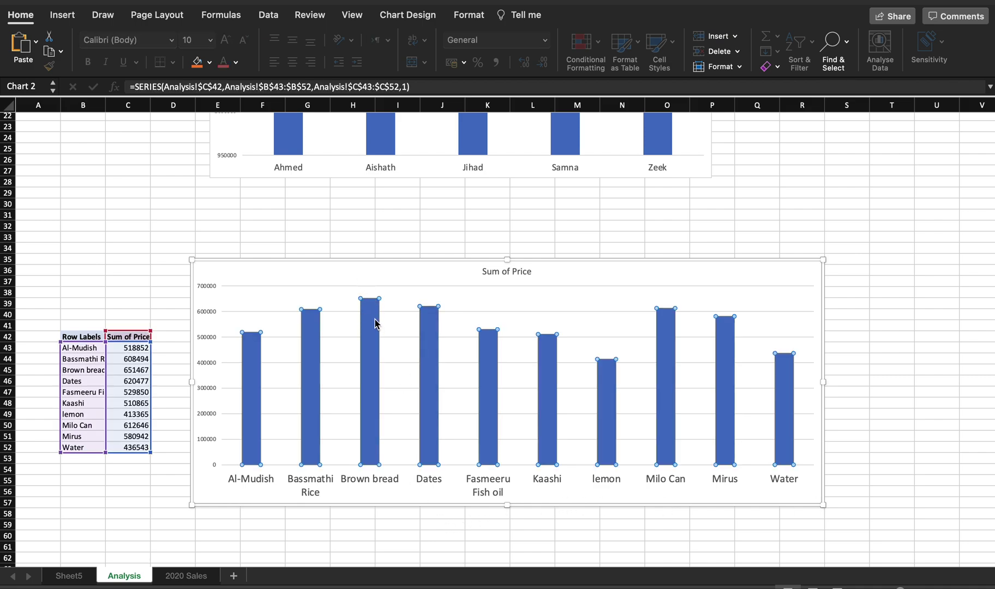
{"action": "mouse_move", "coordinate": [433, 332]}
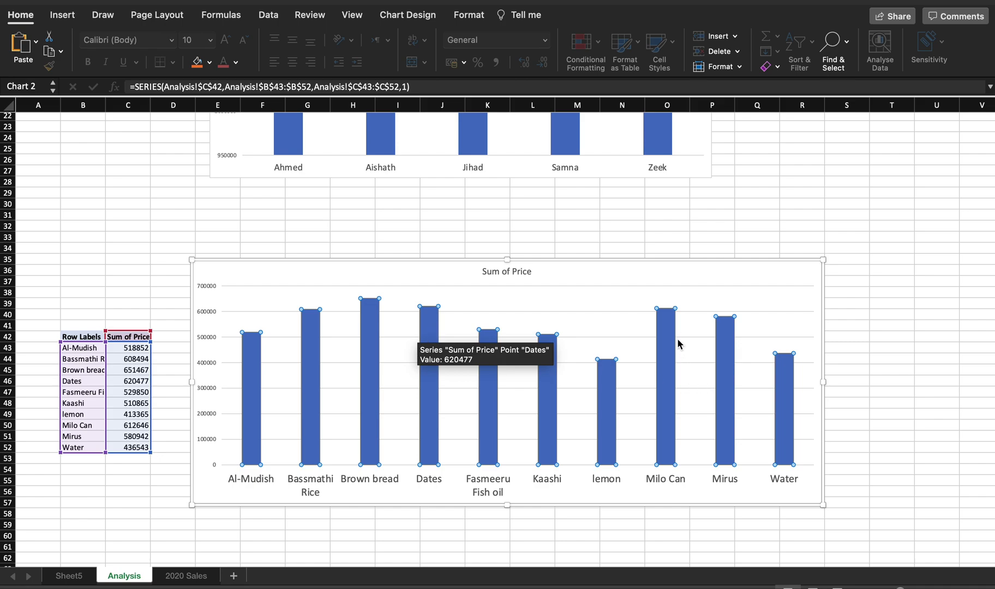
{"action": "mouse_move", "coordinate": [608, 410]}
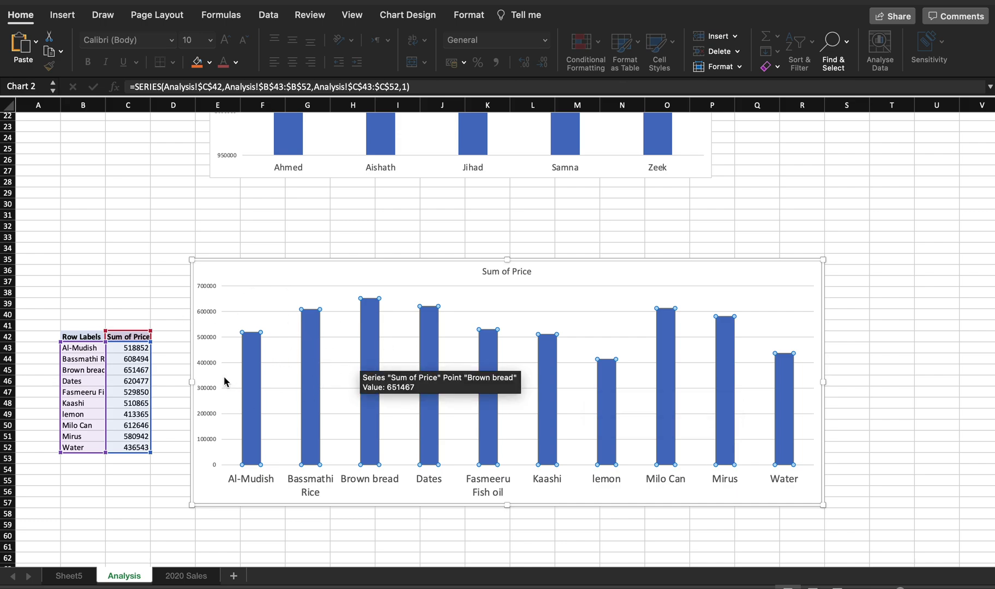
- Remove Item Sold and Price from the pivot table on Sheet5
{"action": "left_click", "coordinate": [68, 577]}
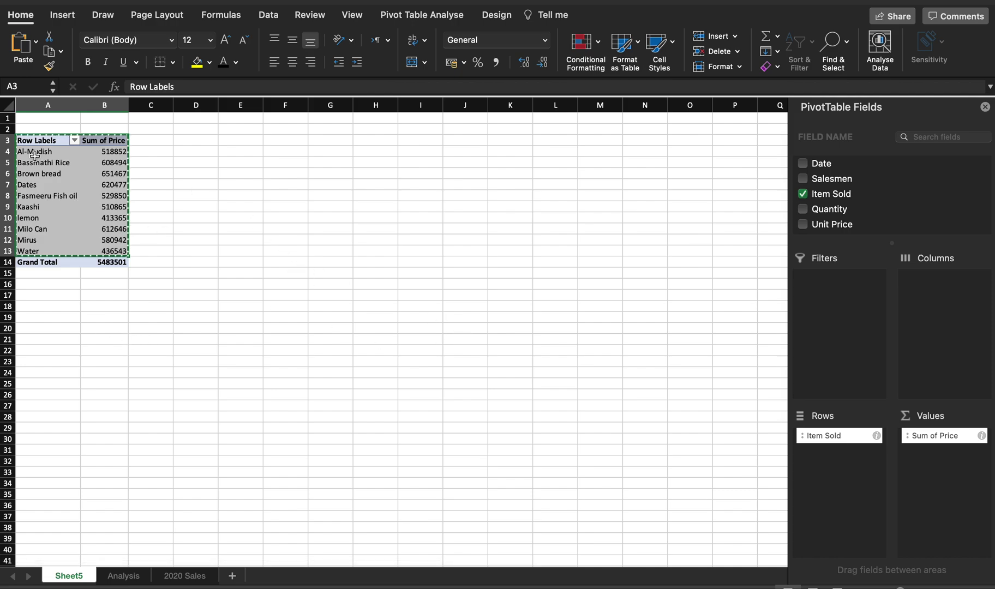
{"action": "left_click", "coordinate": [803, 194]}
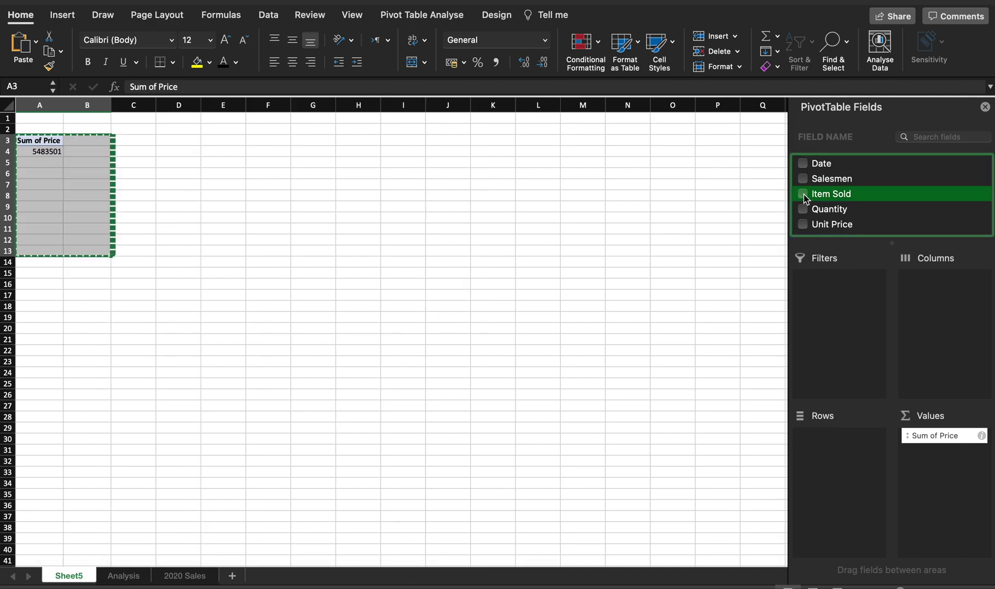
{"action": "scroll", "coordinate": [807, 200], "scroll_direction": "down", "scroll_amount": 2}
{"action": "left_click", "coordinate": [808, 197]}
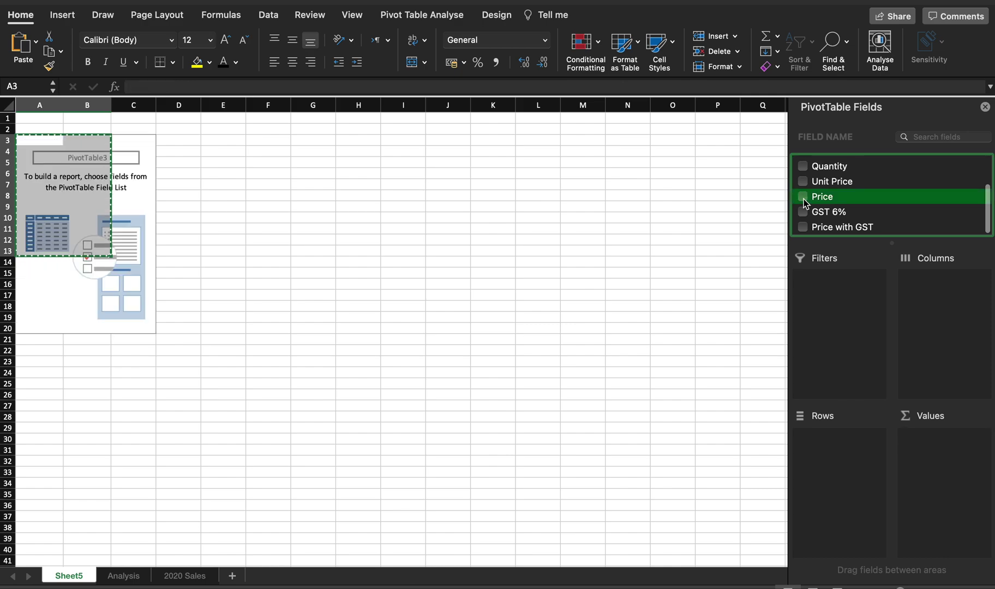
- Use Date, grouped by months, as the rows of the pivot table on Sheet5
{"action": "scroll", "coordinate": [805, 200], "scroll_direction": "up", "scroll_amount": 3}
{"action": "left_click_drag", "start_coordinate": [823, 167], "coordinate": [850, 452]}
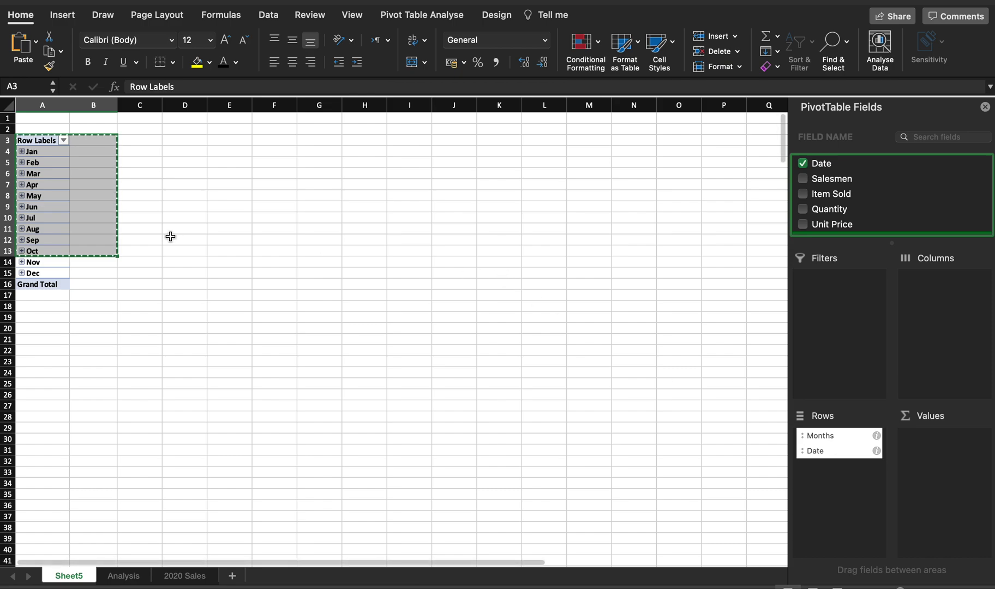
{"action": "left_click", "coordinate": [101, 284]}
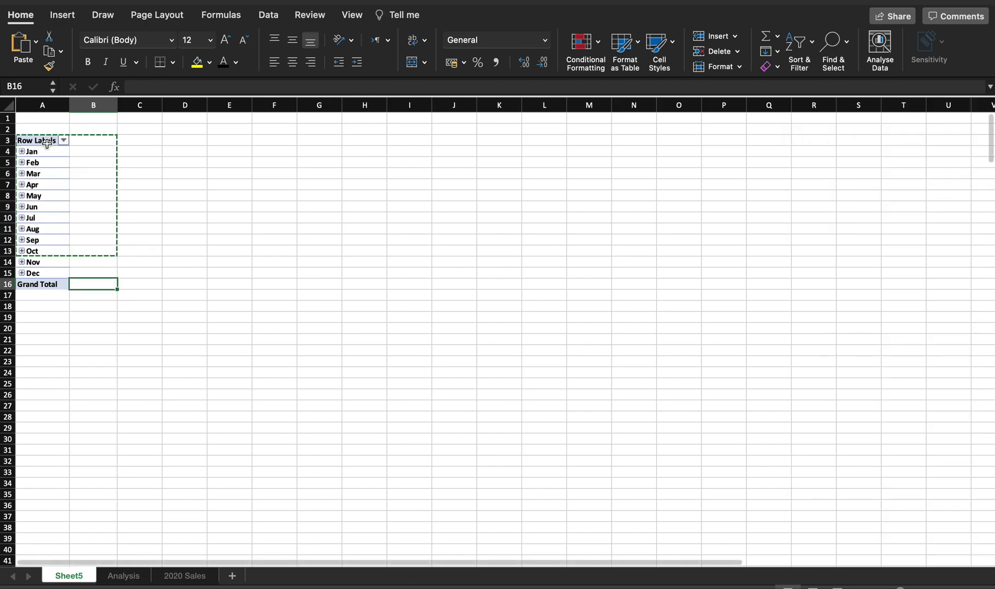
{"action": "left_click", "coordinate": [49, 207]}
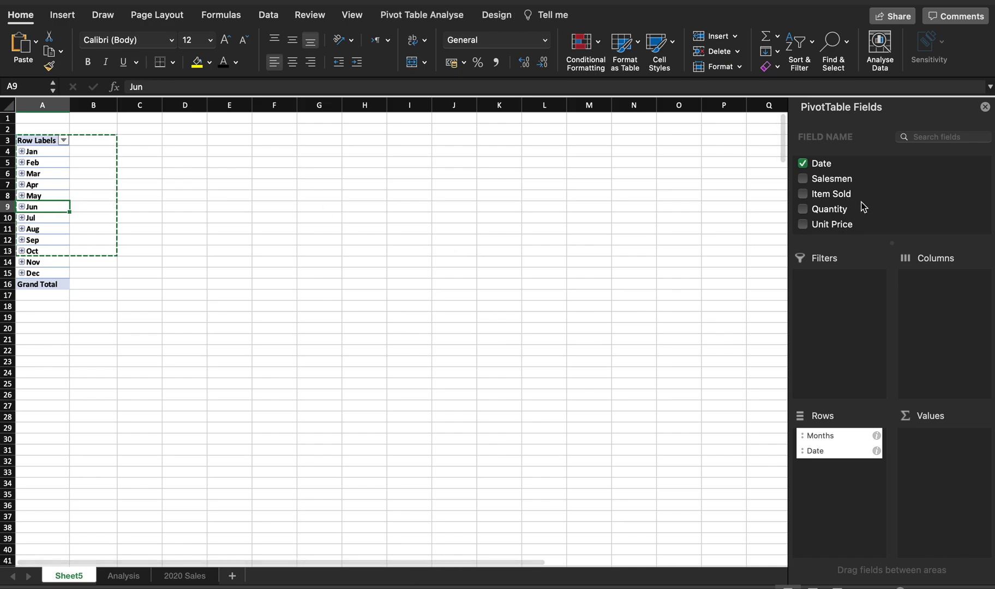
- Add the sum of Price as the values of the monthly pivot table
{"action": "scroll", "coordinate": [856, 207], "scroll_direction": "down", "scroll_amount": 3}
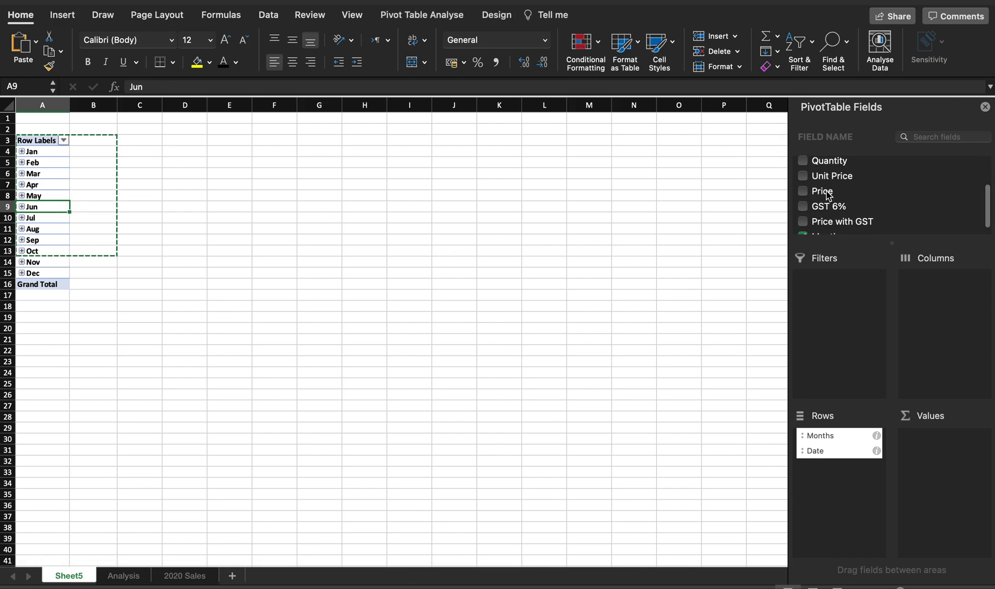
{"action": "scroll", "coordinate": [828, 196], "scroll_direction": "down", "scroll_amount": 1}
{"action": "left_click_drag", "start_coordinate": [823, 190], "coordinate": [950, 469]}
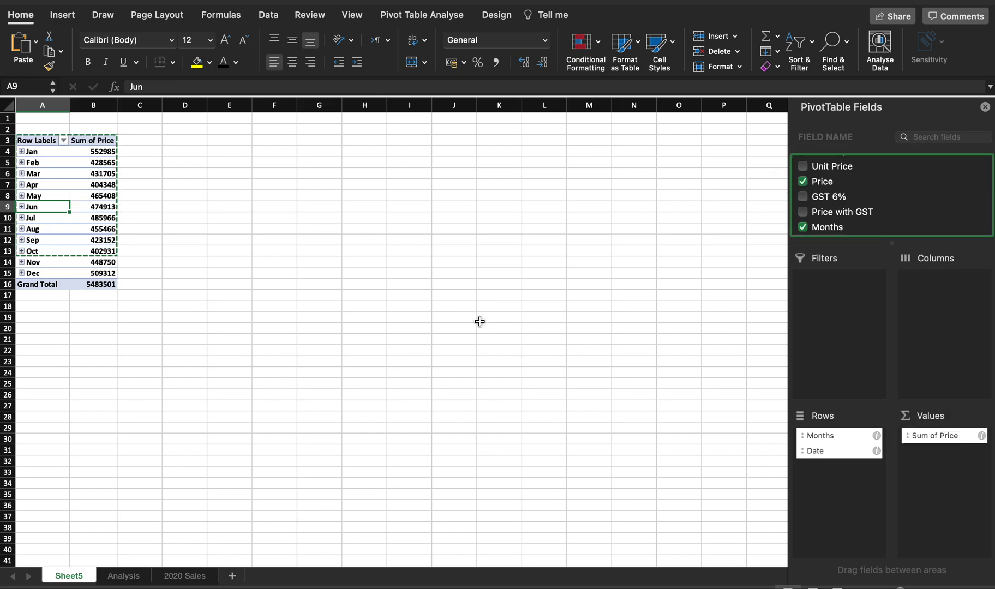
- Copy the monthly pivot results in A3:B15, without the grand total, to cell B72 of the Analysis sheet
{"action": "left_click_drag", "start_coordinate": [39, 142], "coordinate": [102, 272]}
{"action": "key", "text": "super+c"}
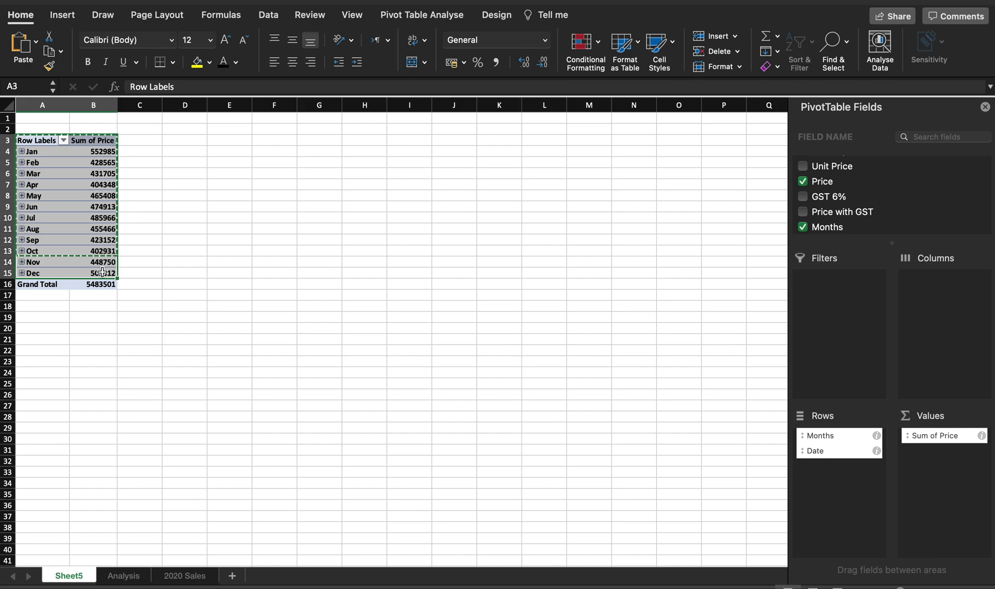
{"action": "left_click", "coordinate": [133, 576]}
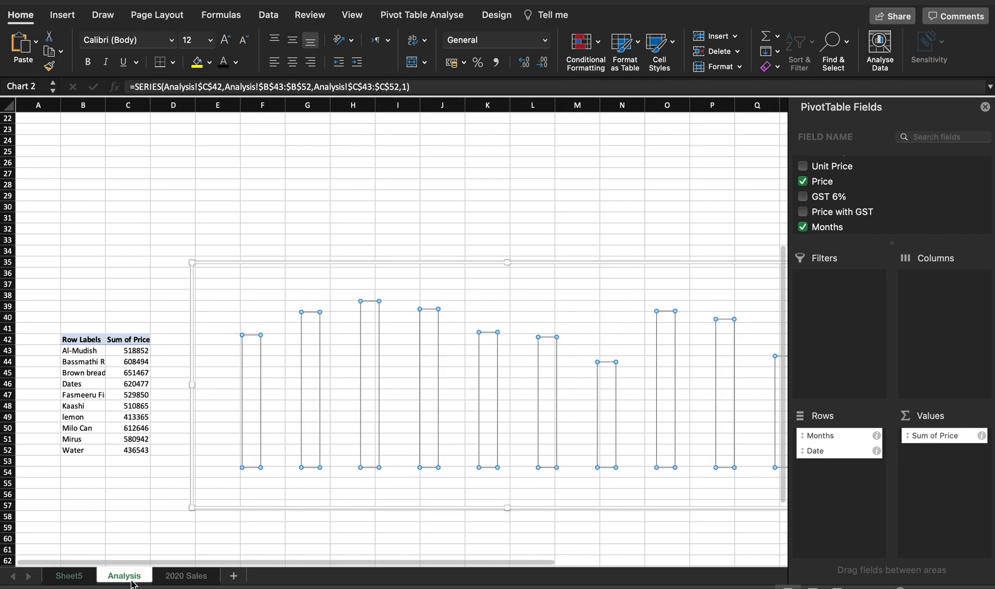
{"action": "scroll", "coordinate": [131, 440], "scroll_direction": "down", "scroll_amount": 5}
{"action": "left_click", "coordinate": [81, 243]}
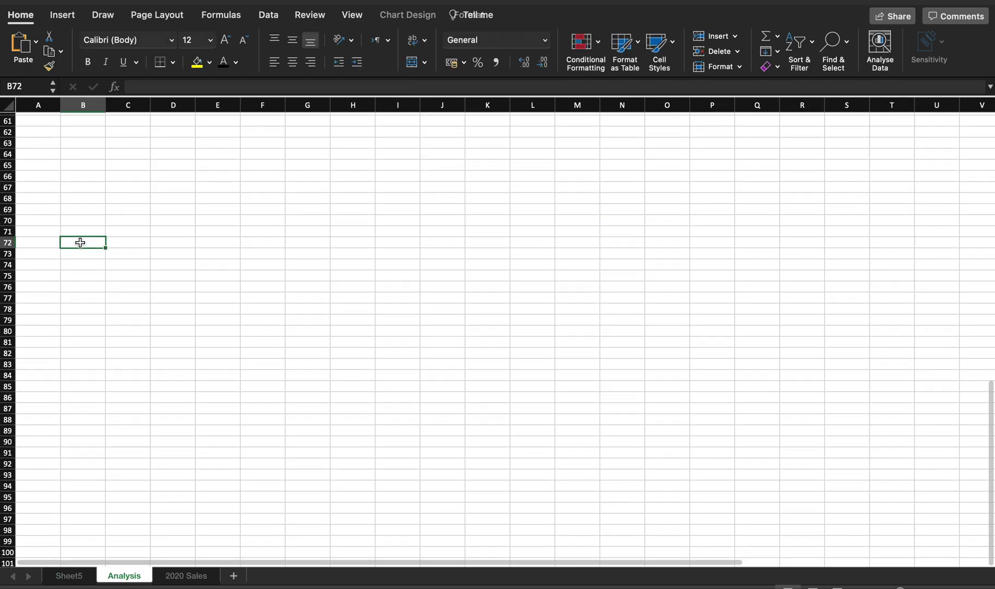
{"action": "key", "text": "super+v"}
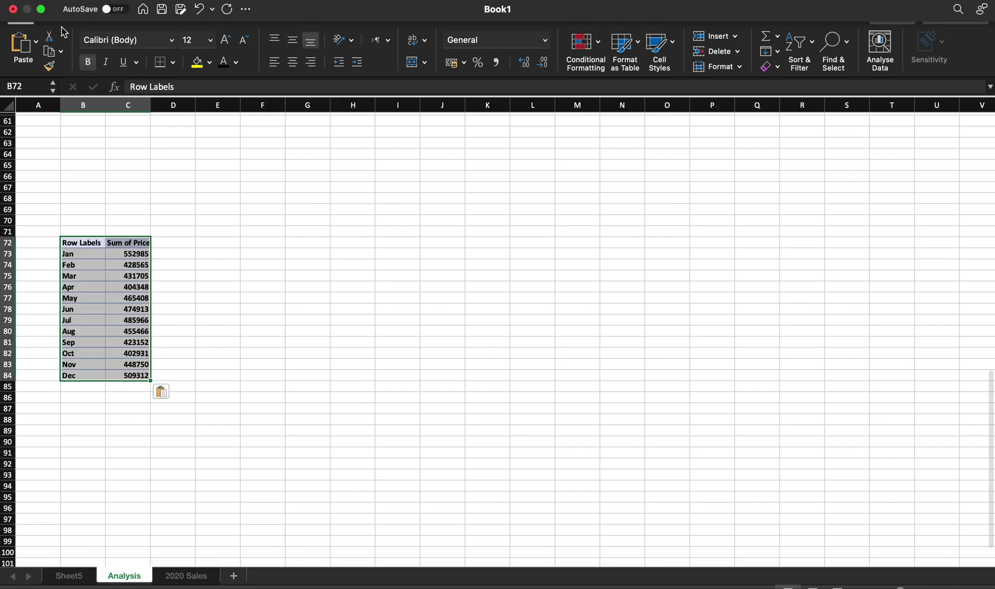
- Insert a clustered column chart of the monthly results, placed beside the table and enlarged to about E67:R91
{"action": "left_click", "coordinate": [64, 17]}
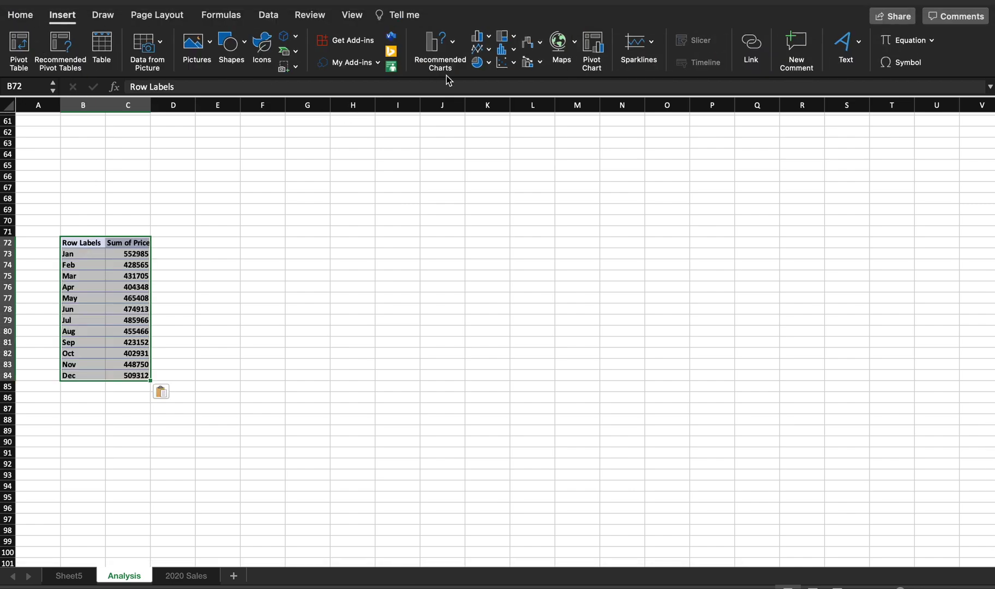
{"action": "left_click", "coordinate": [435, 44]}
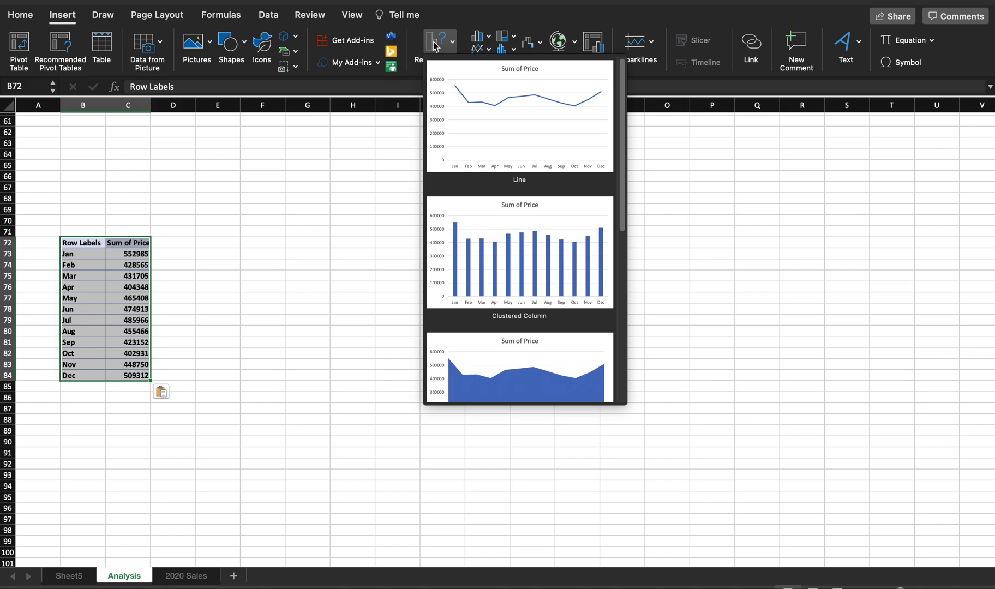
{"action": "left_click", "coordinate": [498, 245]}
{"action": "left_click_drag", "start_coordinate": [432, 256], "coordinate": [273, 181]}
{"action": "left_click_drag", "start_coordinate": [470, 332], "coordinate": [820, 464]}
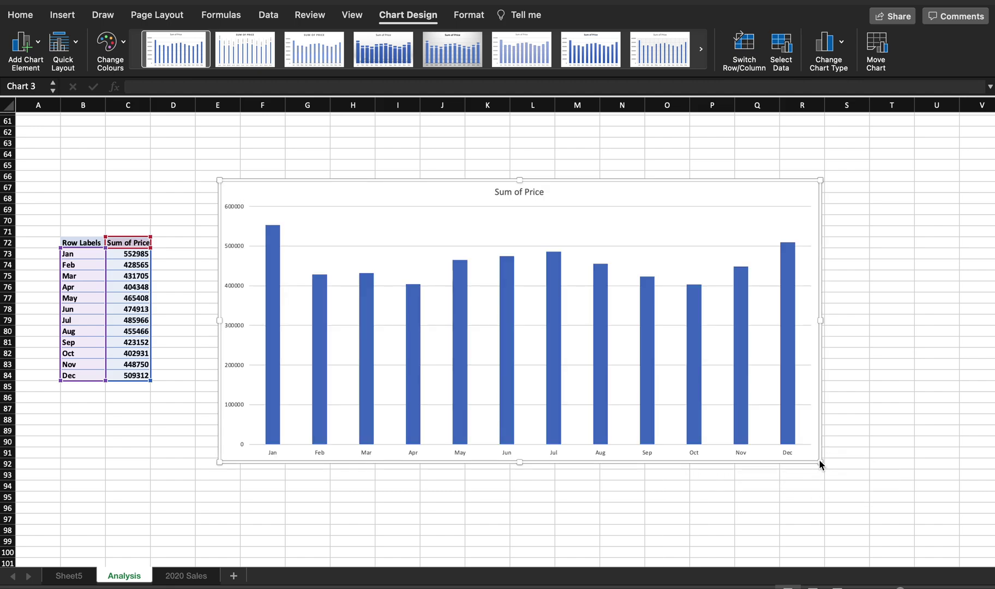
- Set the month axis labels of the chart to font size 14
{"action": "left_click", "coordinate": [648, 455]}
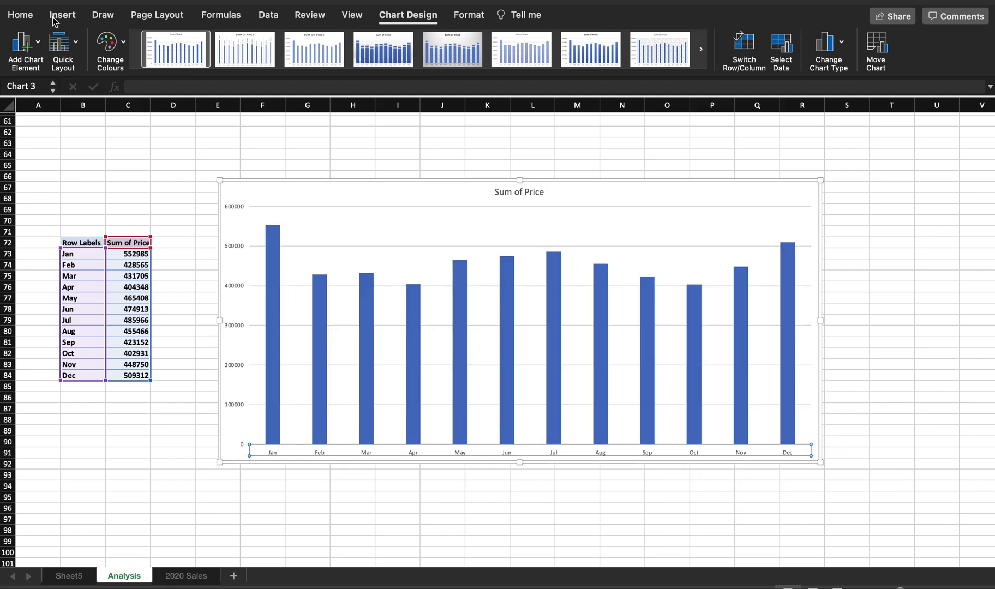
{"action": "left_click", "coordinate": [30, 16]}
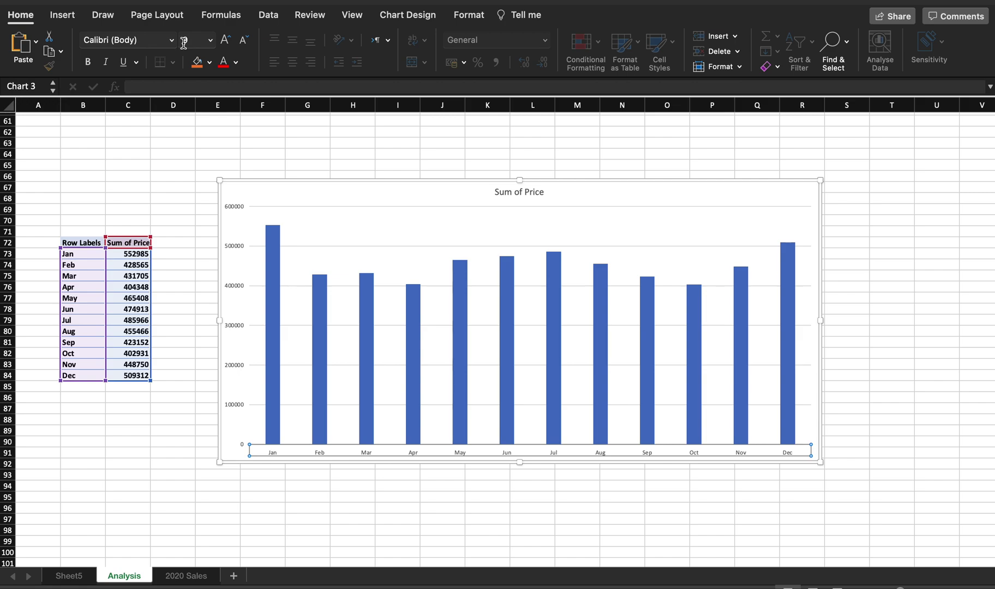
{"action": "left_click", "coordinate": [210, 40]}
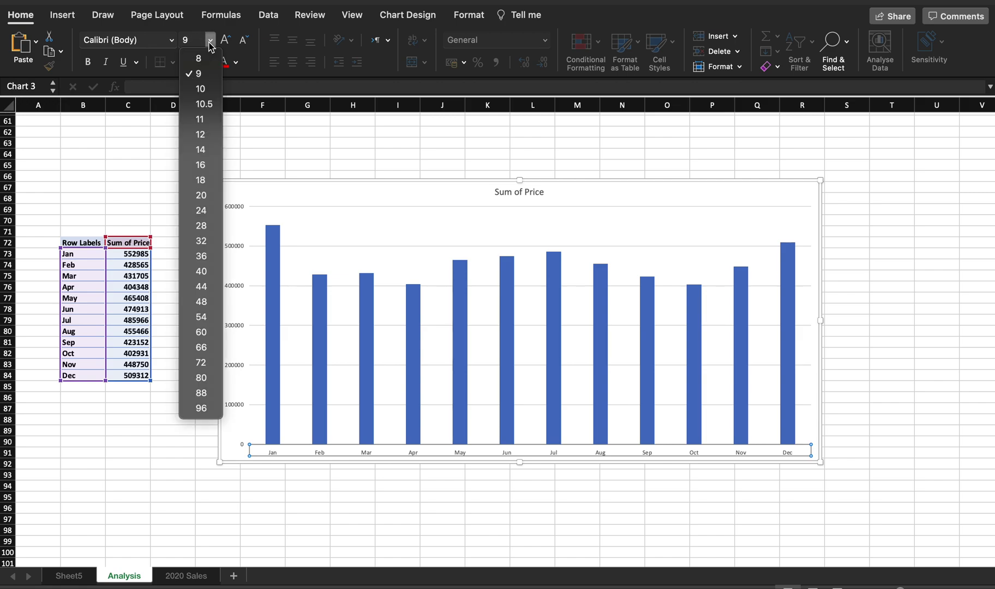
{"action": "left_click", "coordinate": [200, 150]}
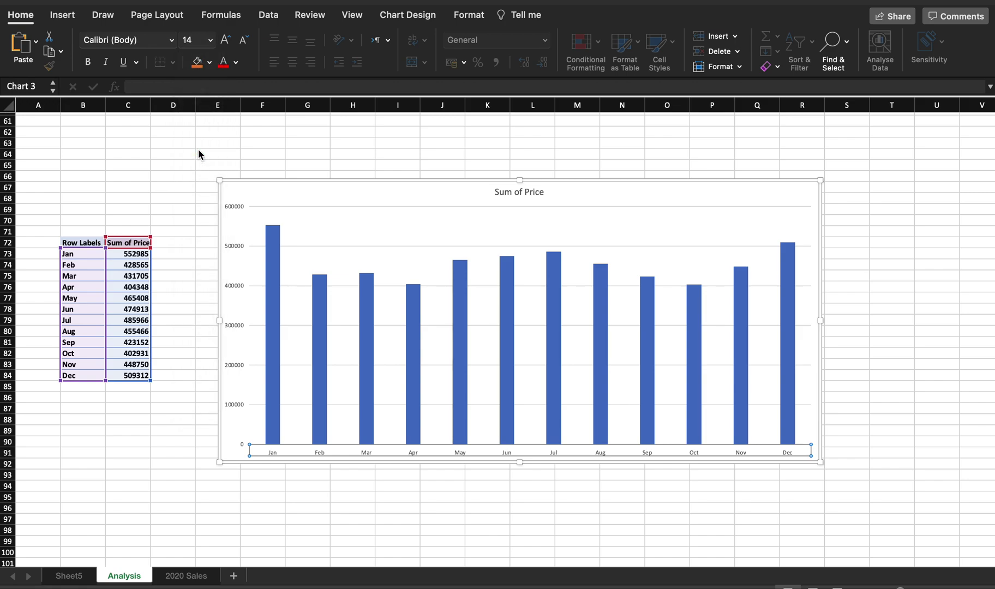
{"action": "left_click", "coordinate": [309, 493]}
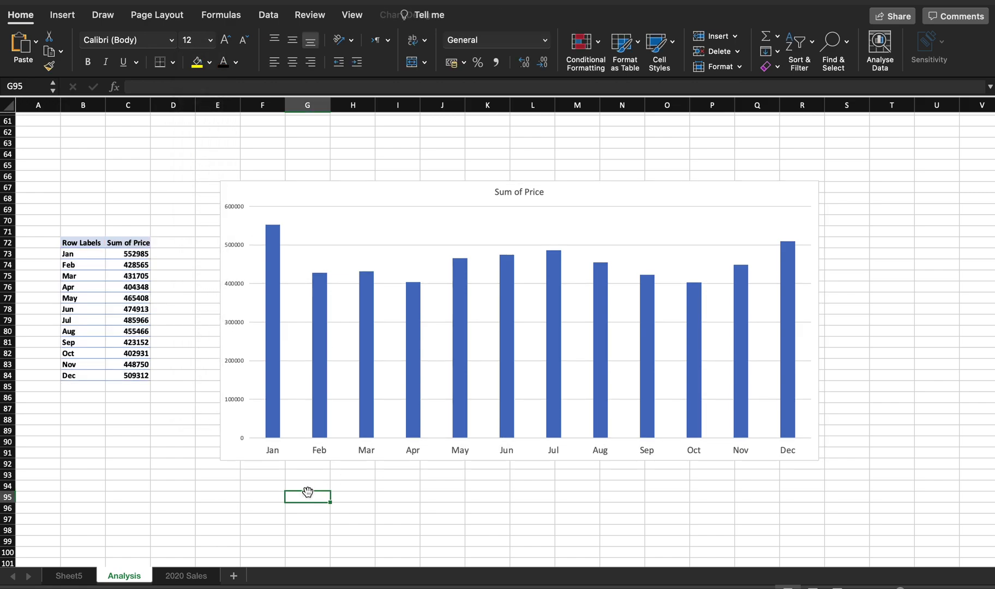
- Compare the monthly sales bars in the chart to judge the strongest and weakest months
{"action": "left_click", "coordinate": [276, 370]}
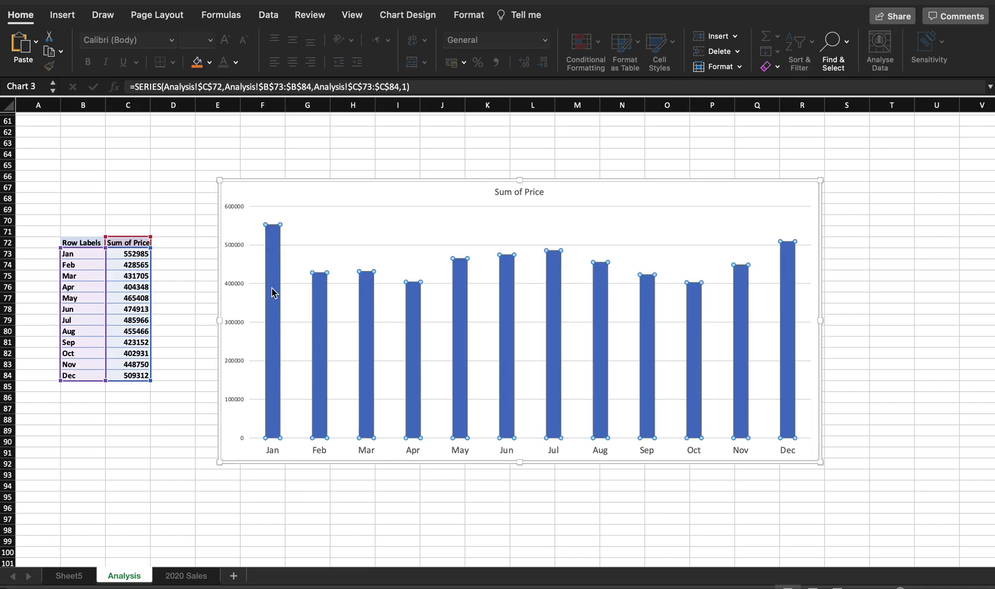
{"action": "mouse_move", "coordinate": [410, 318]}
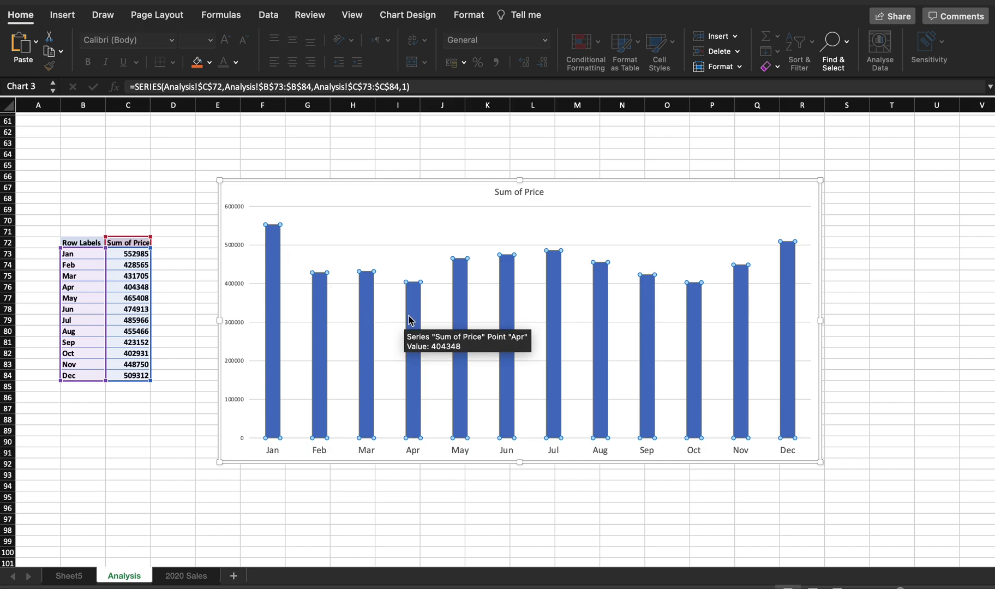
{"action": "mouse_move", "coordinate": [700, 323]}
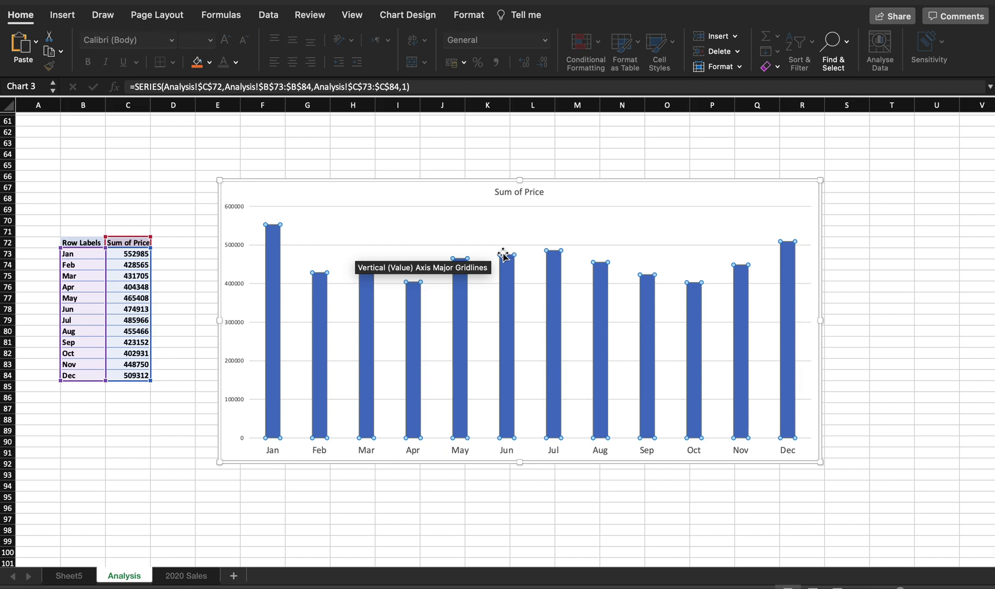
- Read the mid-year, October and December values from the bars of the monthly sales chart
{"action": "mouse_move", "coordinate": [485, 264]}
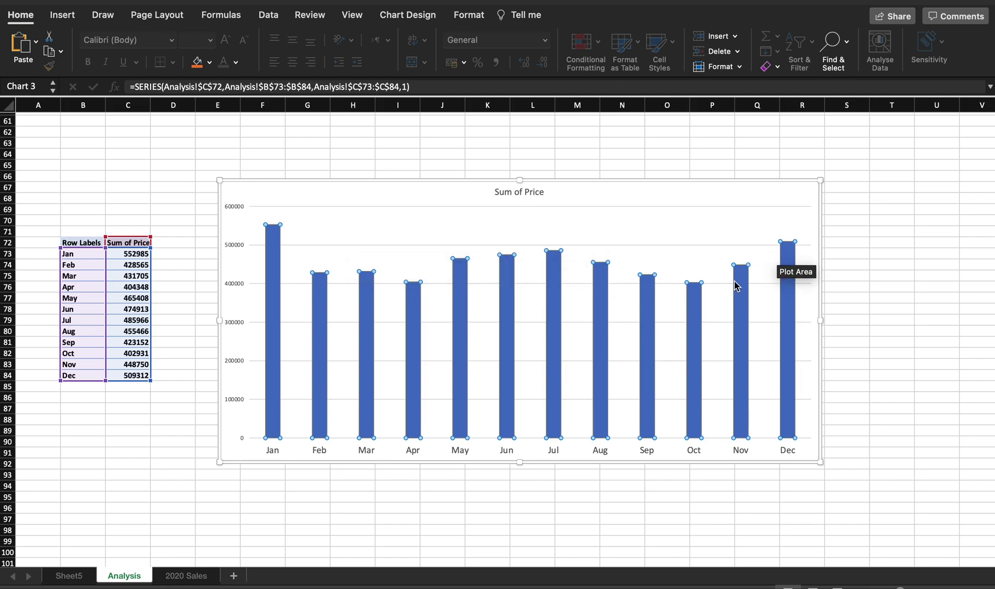
{"action": "mouse_move", "coordinate": [709, 287]}
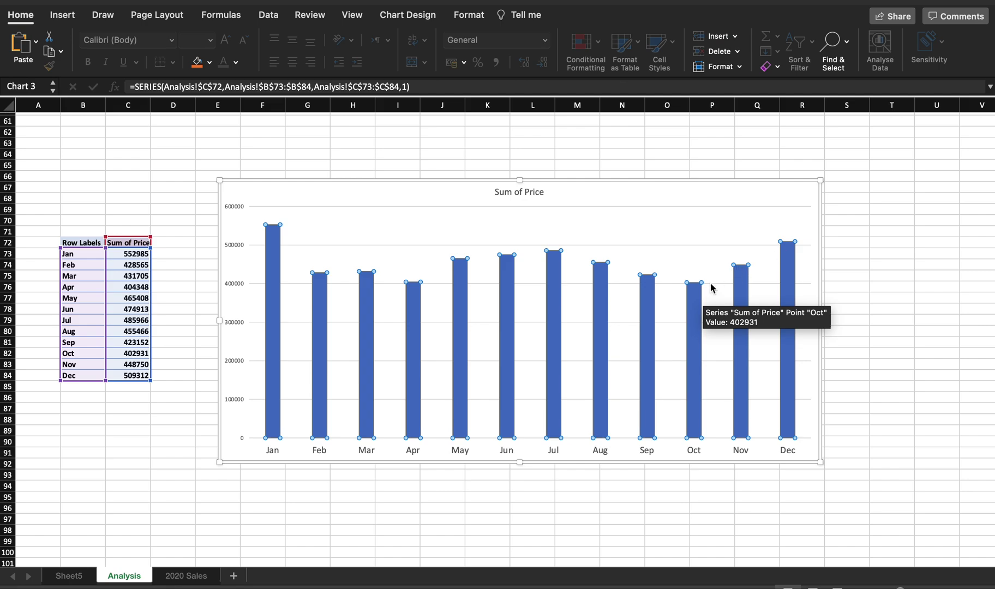
{"action": "mouse_move", "coordinate": [784, 249]}
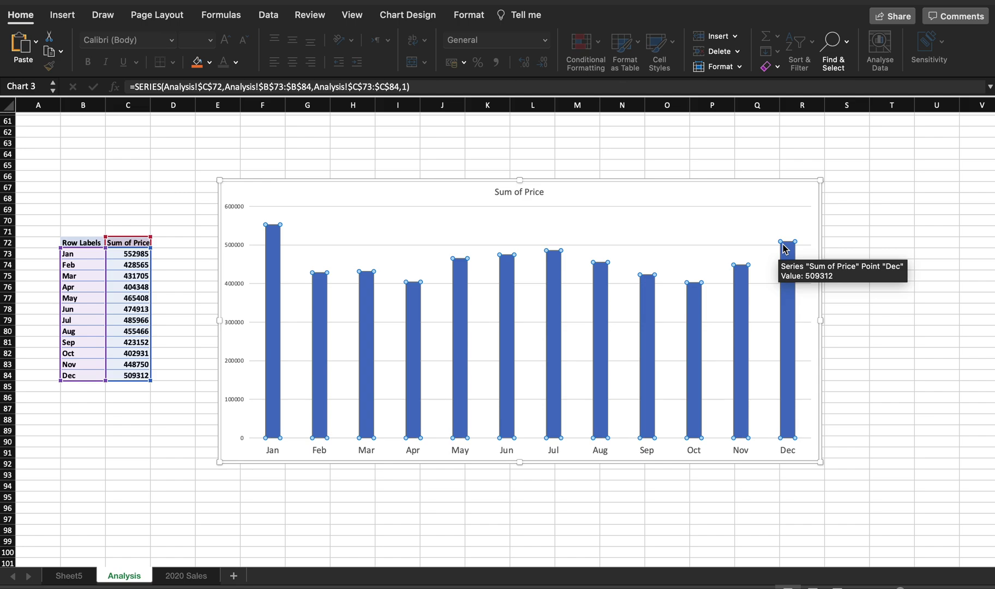
- Review the source records on the 2020 Sales sheet and the pivot table built from them on Sheet5
{"action": "left_click", "coordinate": [173, 578]}
{"action": "left_click", "coordinate": [167, 211]}
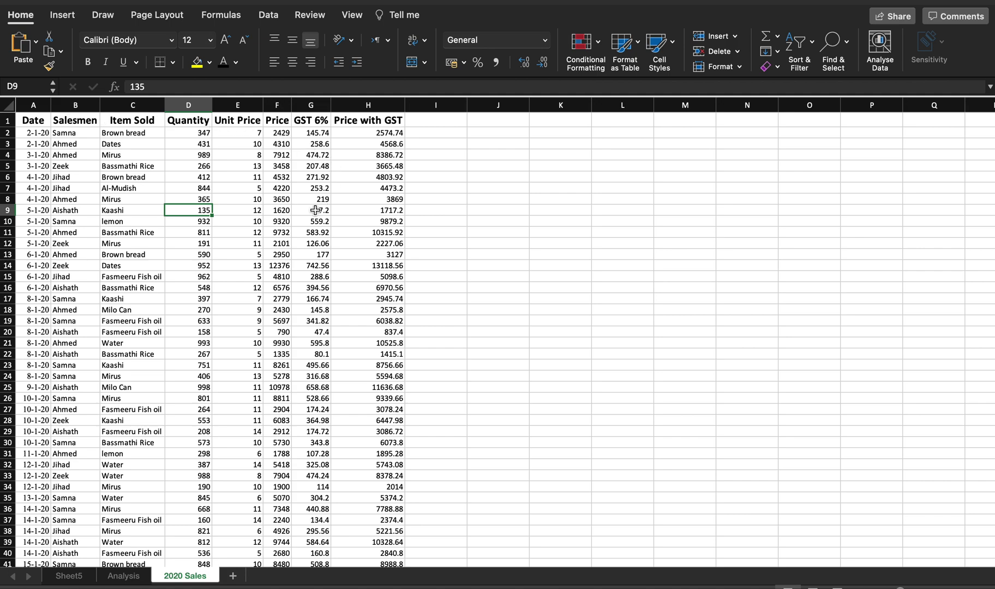
{"action": "left_click", "coordinate": [208, 235]}
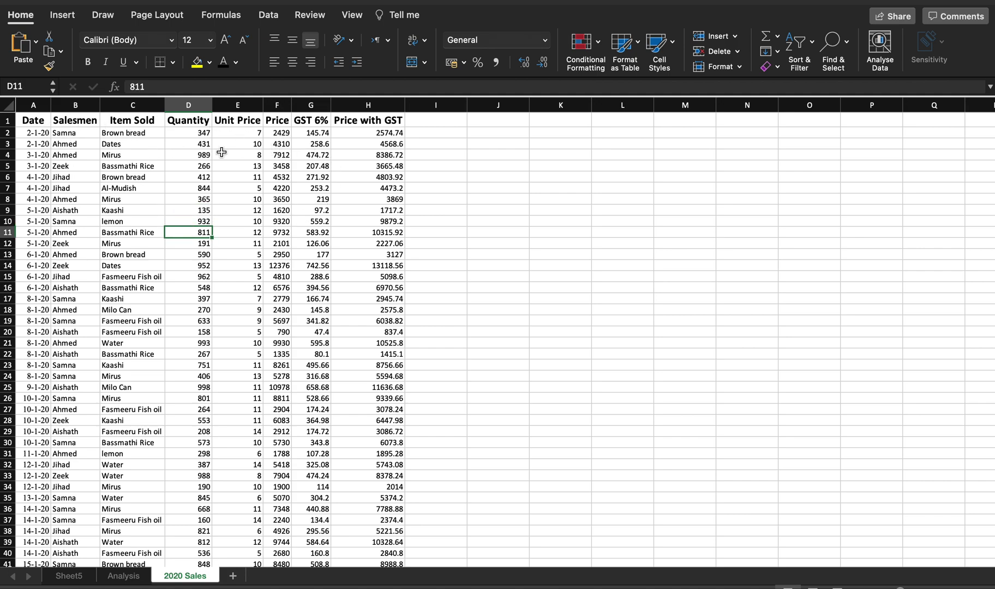
{"action": "left_click", "coordinate": [142, 309]}
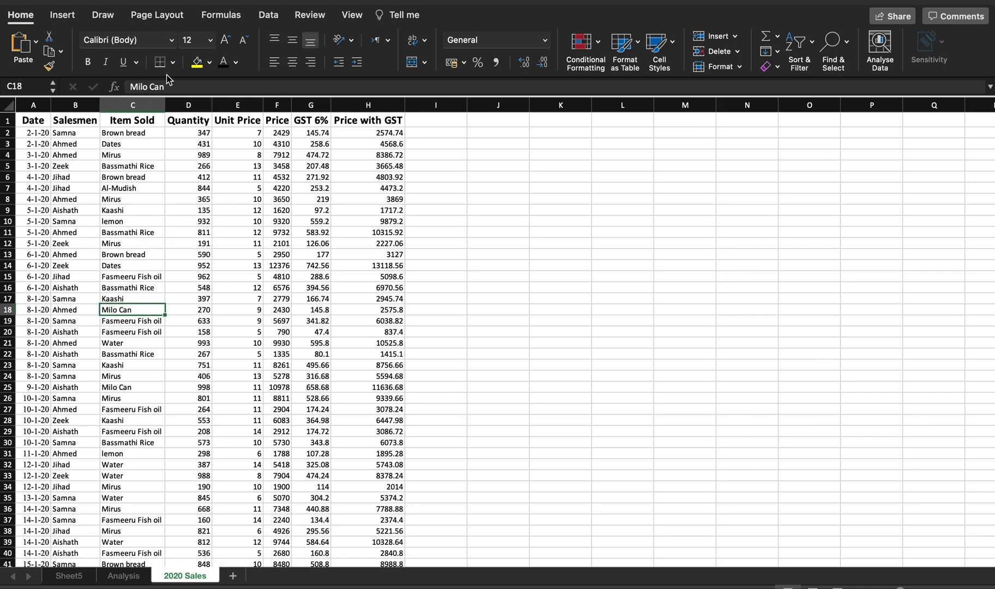
{"action": "left_click", "coordinate": [62, 16]}
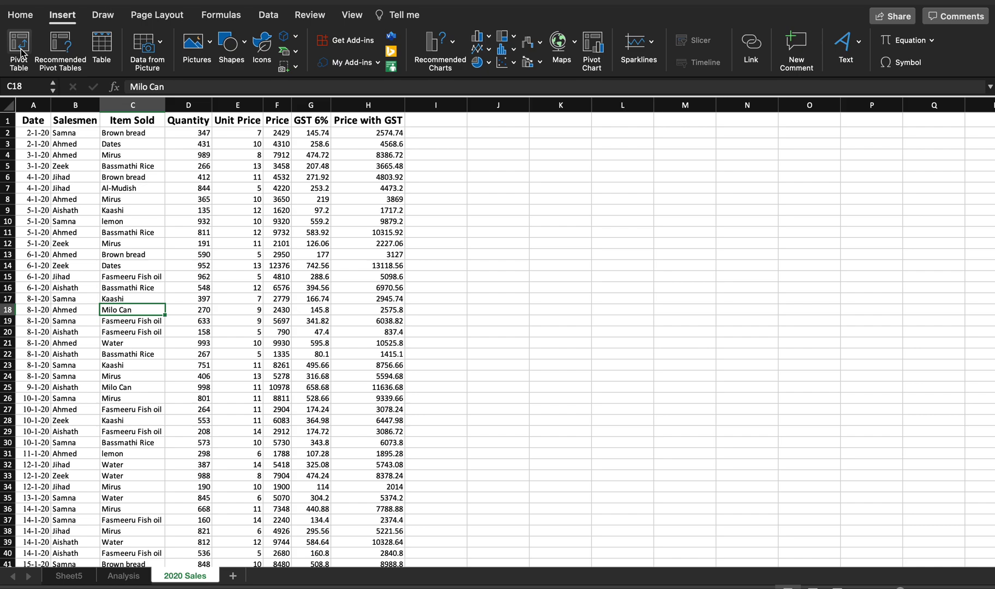
{"action": "left_click", "coordinate": [74, 579]}
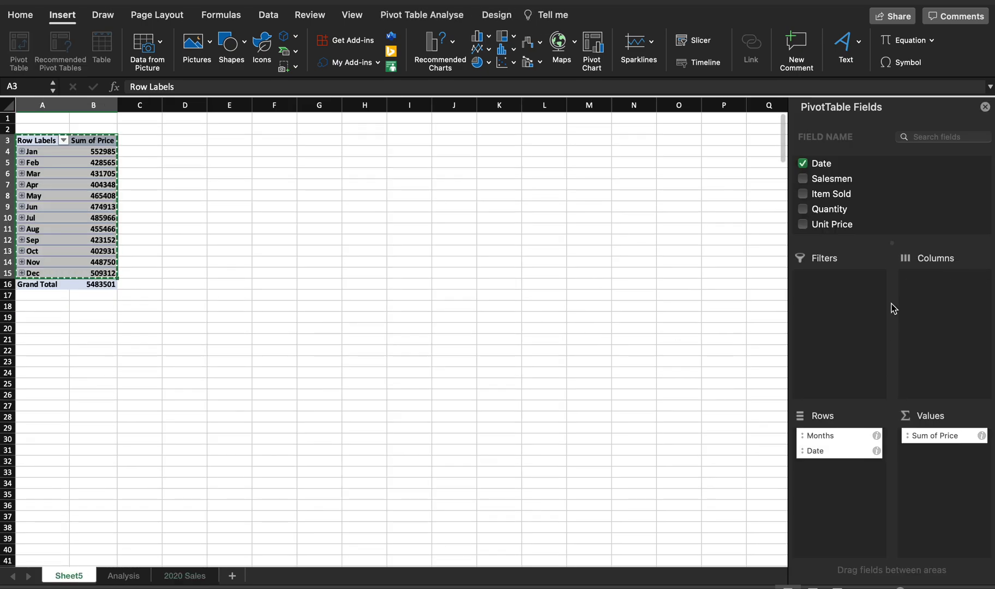